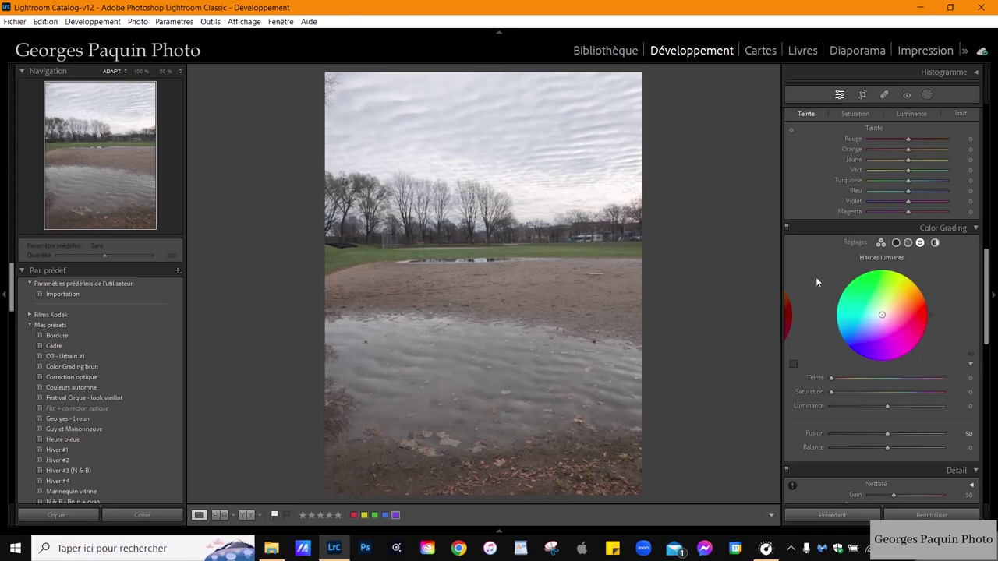
# Shape the point tone curve into an S with points at 89→61 and 183→172.
pyautogui.scroll(5, 816, 277)
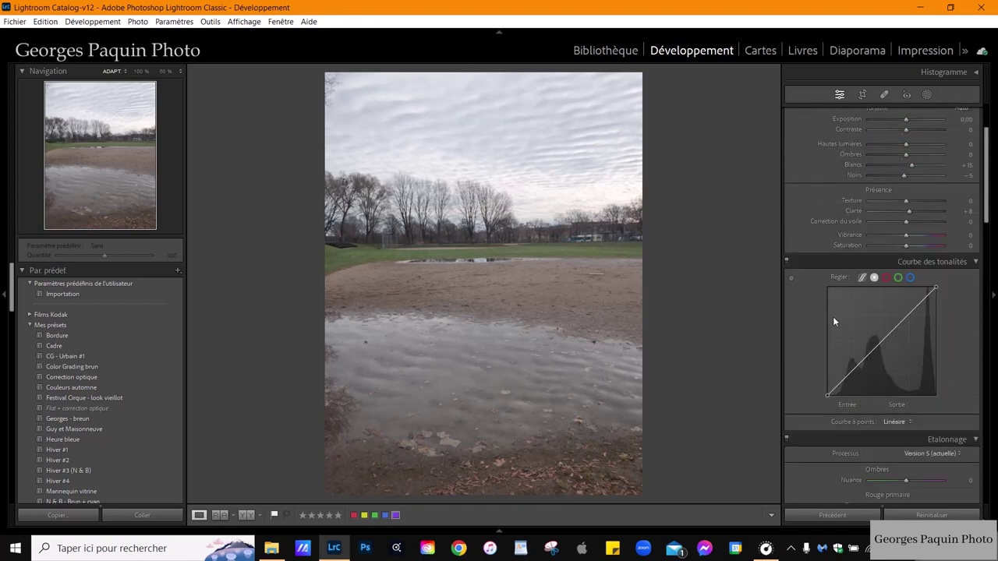
pyautogui.moveTo(868, 364); pyautogui.dragTo(865, 370)
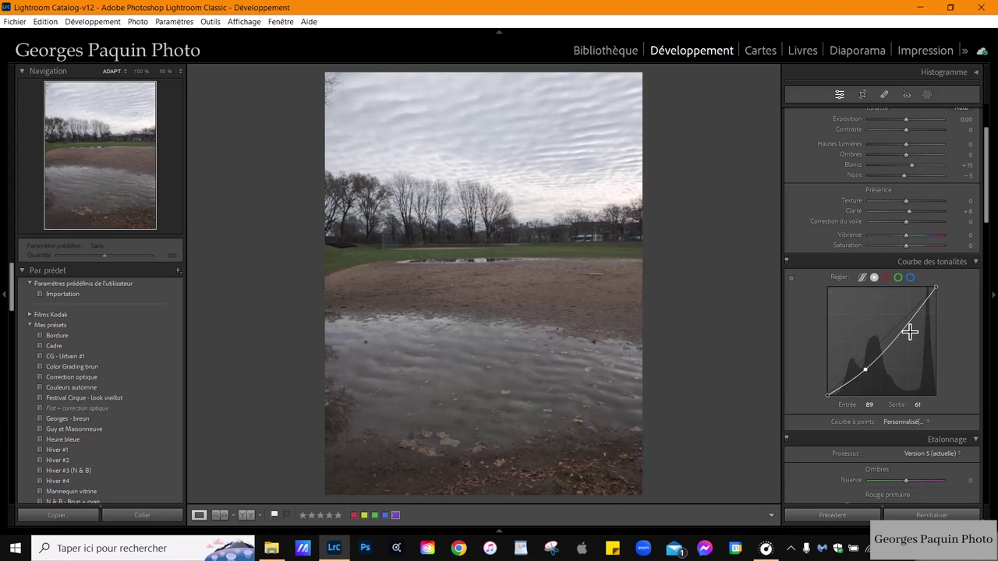
pyautogui.moveTo(907, 332); pyautogui.dragTo(906, 322)
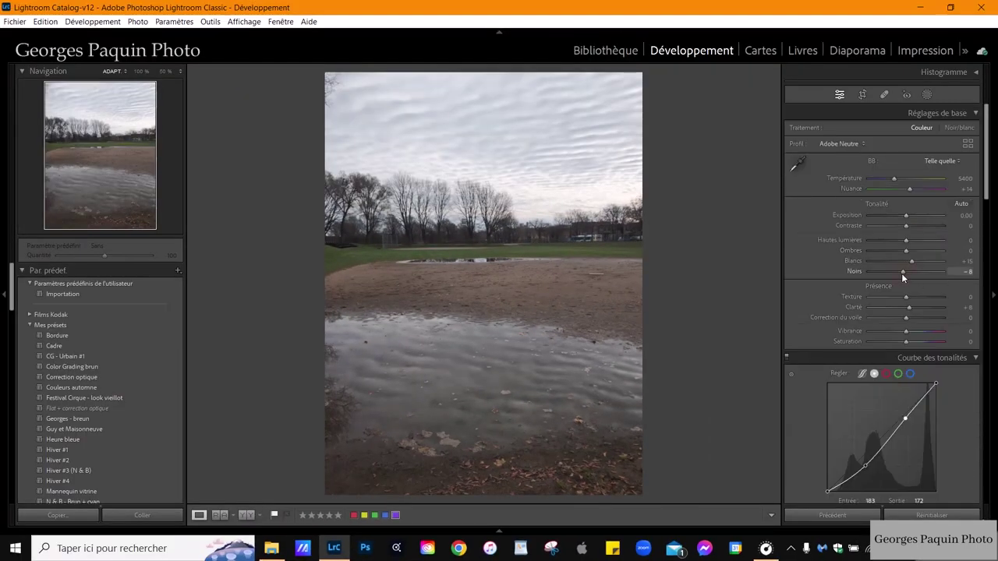
# Set Basic tone to Exposure −0.10, Contrast +20, Highlights −46, Shadows +42, Blacks −10.
pyautogui.moveTo(907, 251)
pyautogui.mouseDown()
pyautogui.moveTo(917, 252)
pyautogui.moveTo(888, 256)
pyautogui.moveTo(913, 226)
pyautogui.mouseUp()
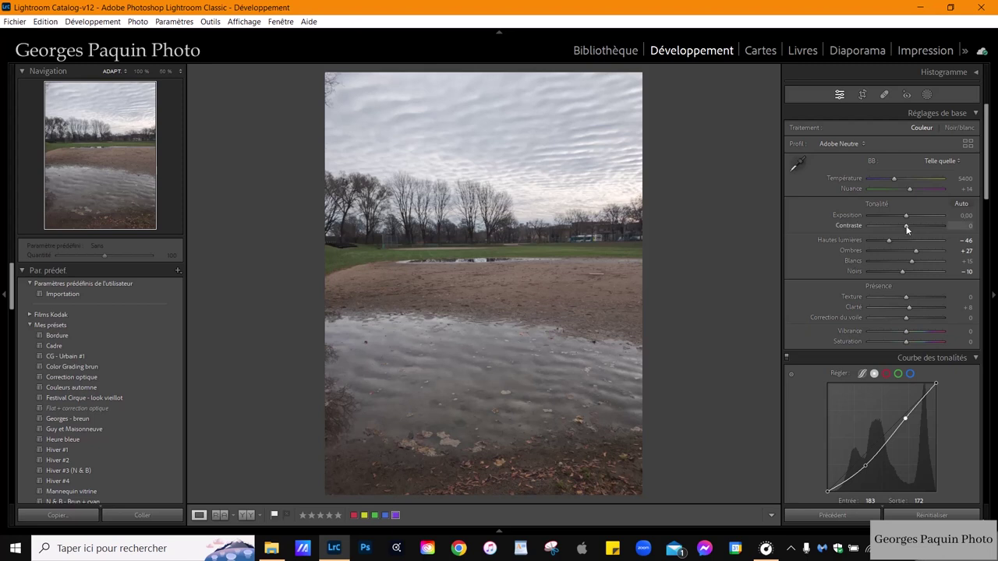
pyautogui.click(906, 216)
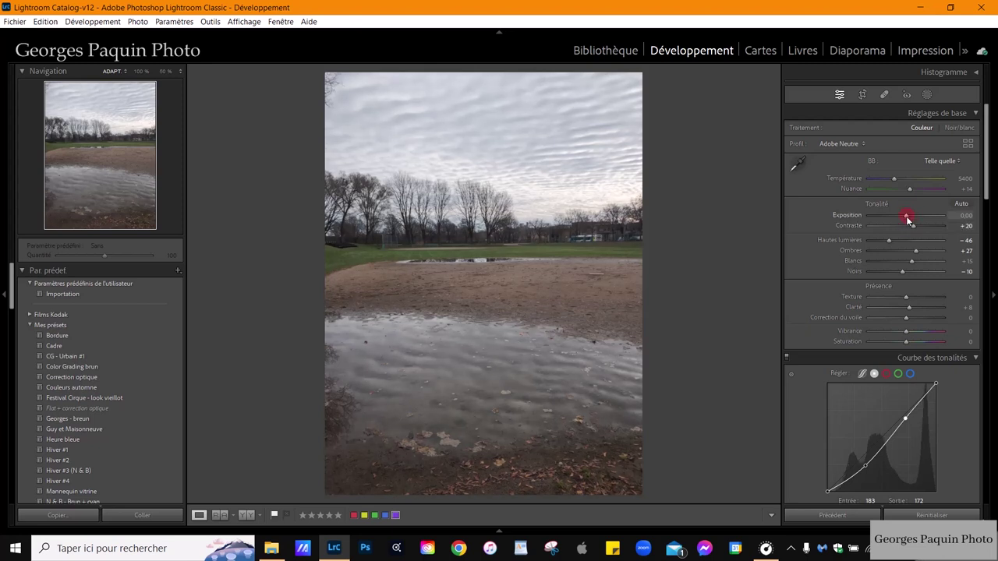
pyautogui.moveTo(906, 215); pyautogui.dragTo(907, 216)
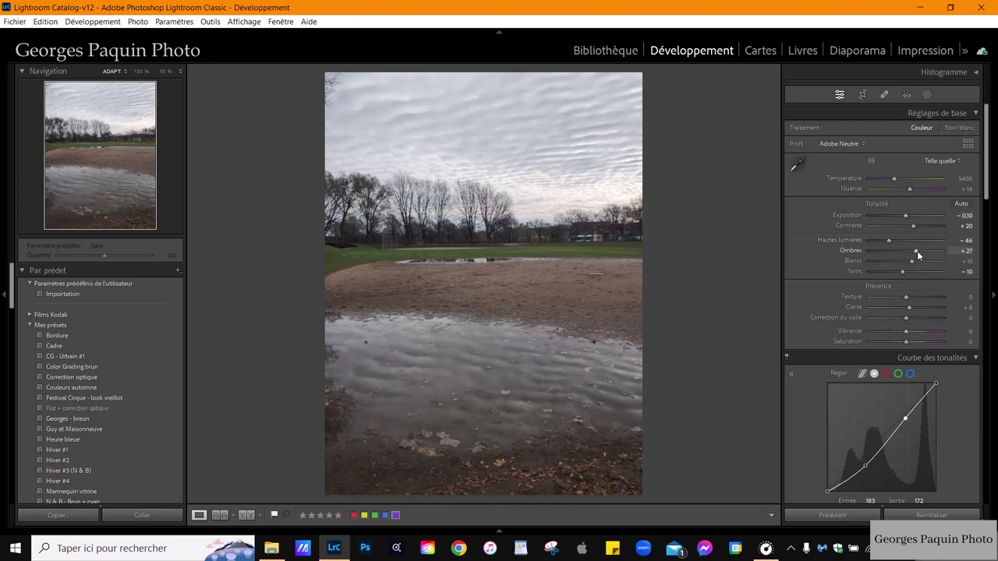
pyautogui.press('Up')
pyautogui.press('Up')
pyautogui.press('Up')
pyautogui.press('Up')
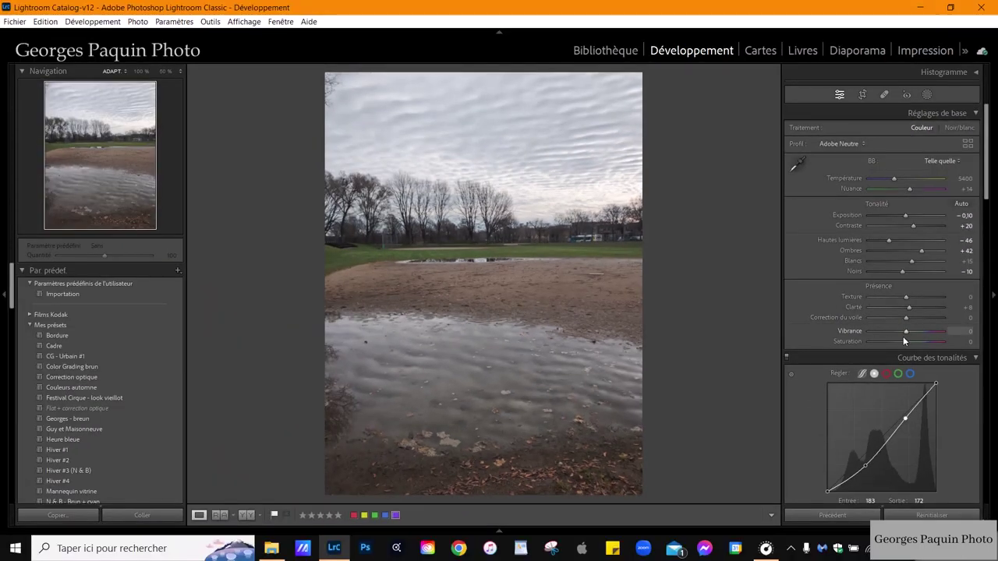
# Set Presence Vibrance to −30 and Saturation to +35, keeping Clarity at +8.
pyautogui.scroll(-5, 903, 336)
pyautogui.click(908, 343)
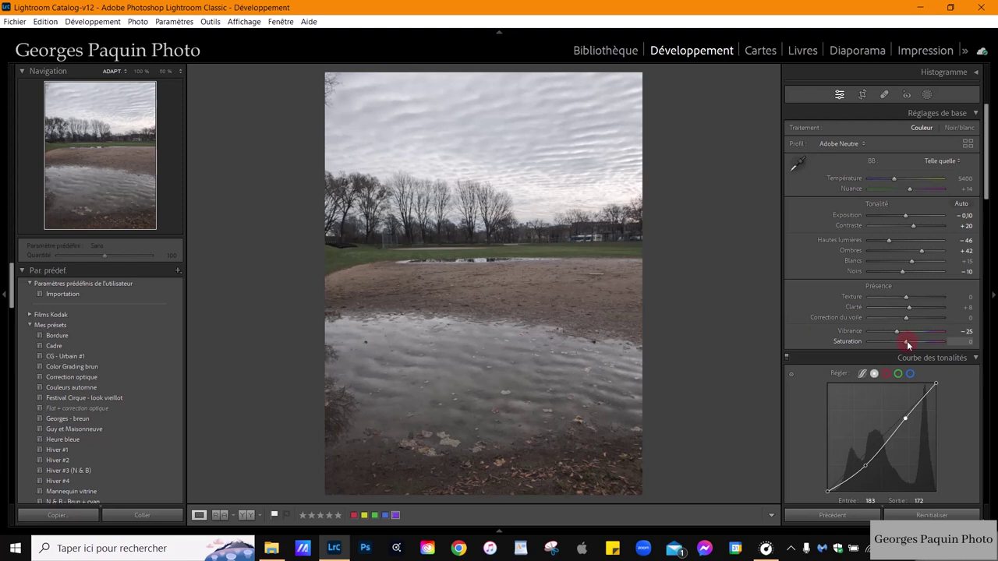
pyautogui.scroll(4, 907, 341)
pyautogui.click(898, 332)
pyautogui.scroll(-1, 898, 332)
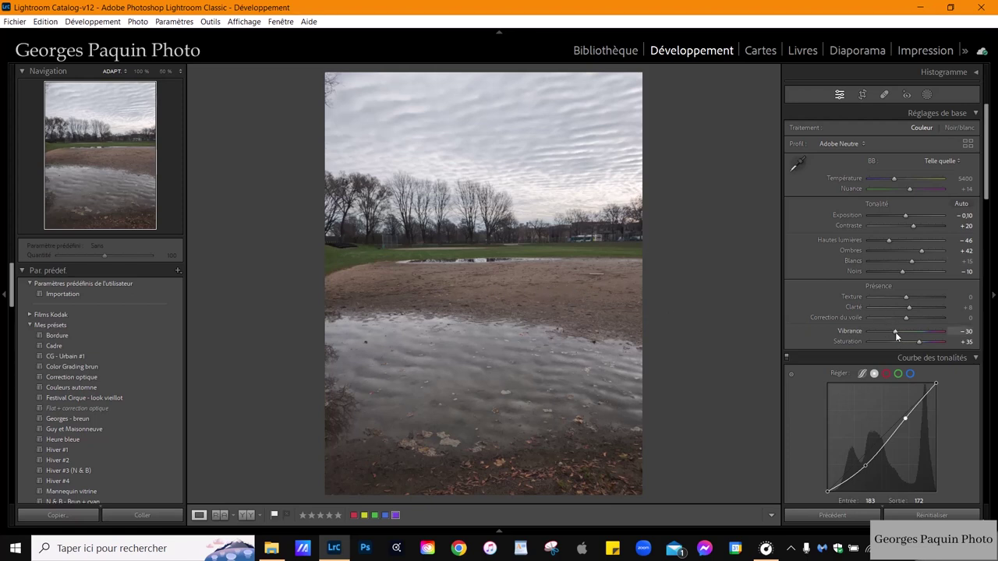
pyautogui.press('Down')
pyautogui.click(537, 257)
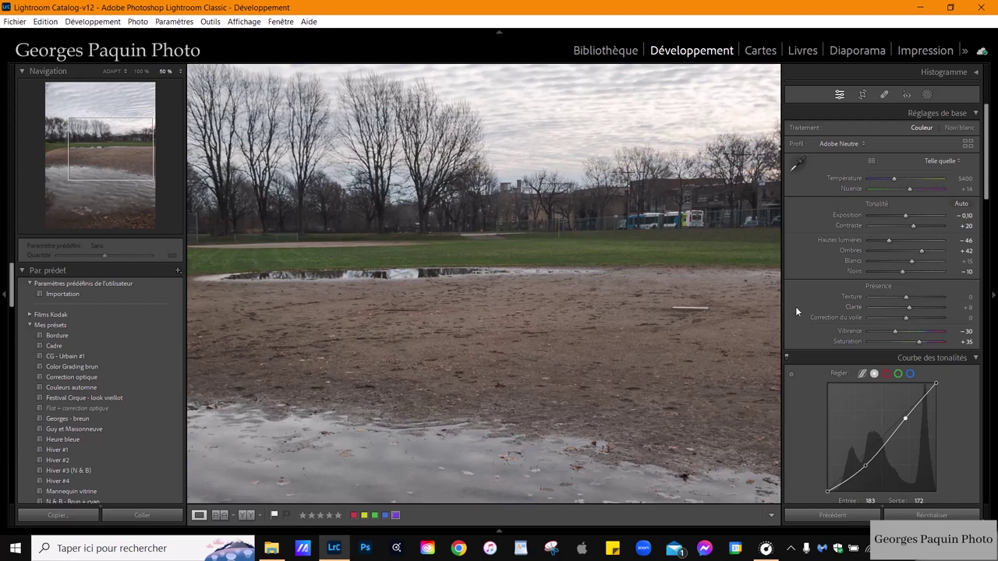
pyautogui.press('z')
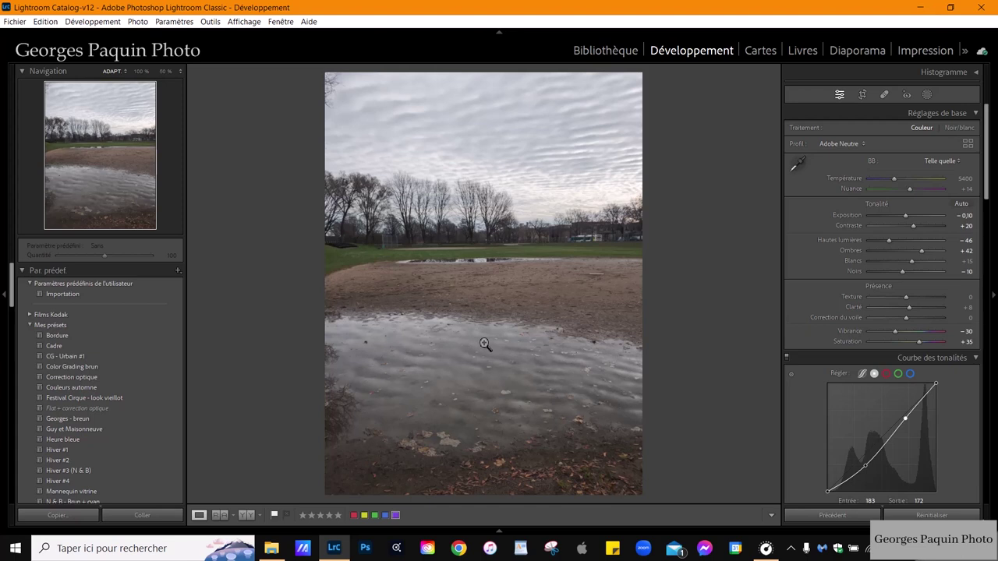
# Grade the shadows toward purple: hue 270, saturation 17, luminance −9.
pyautogui.scroll(-3, 813, 278)
pyautogui.scroll(-5, 812, 277)
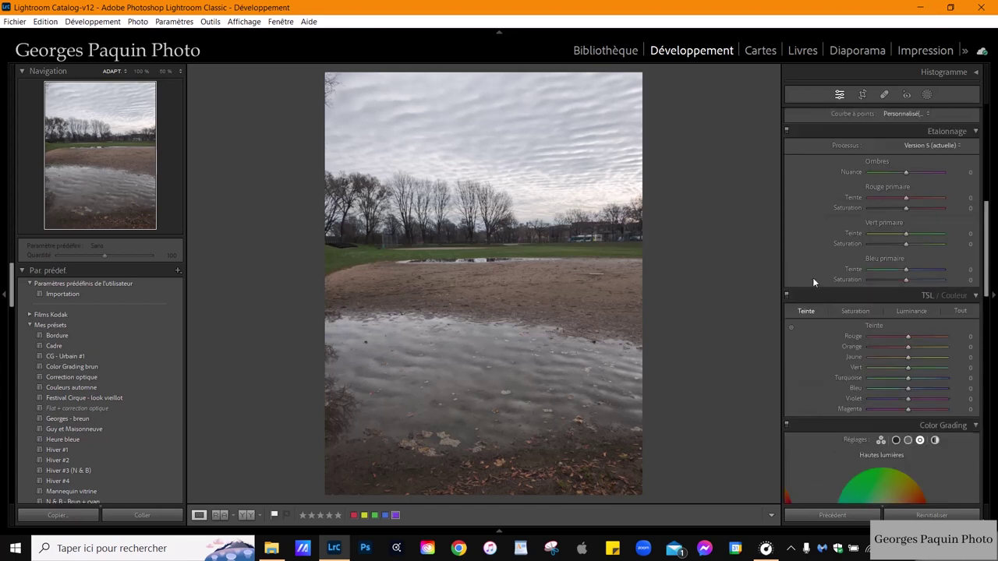
pyautogui.scroll(-3, 812, 278)
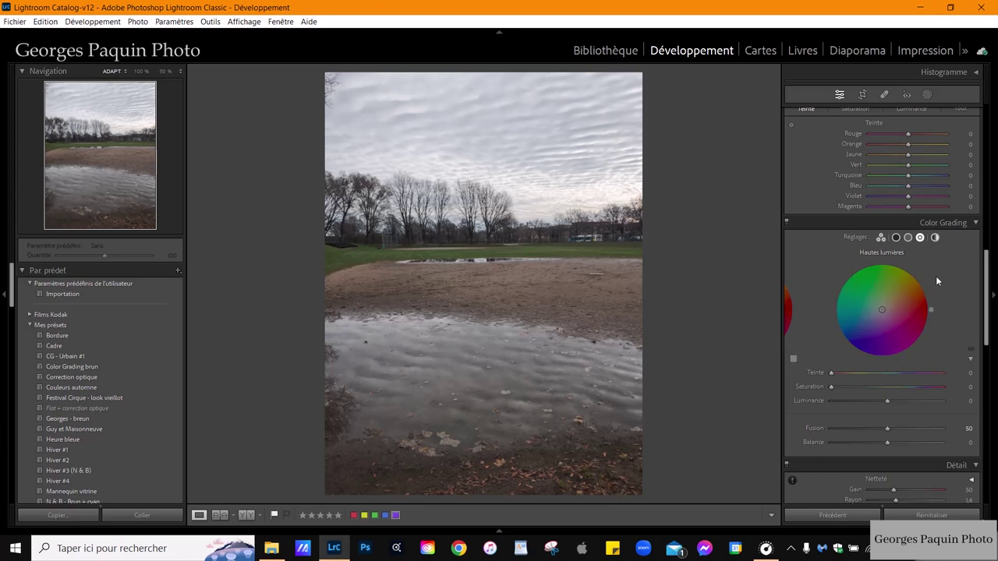
pyautogui.click(896, 238)
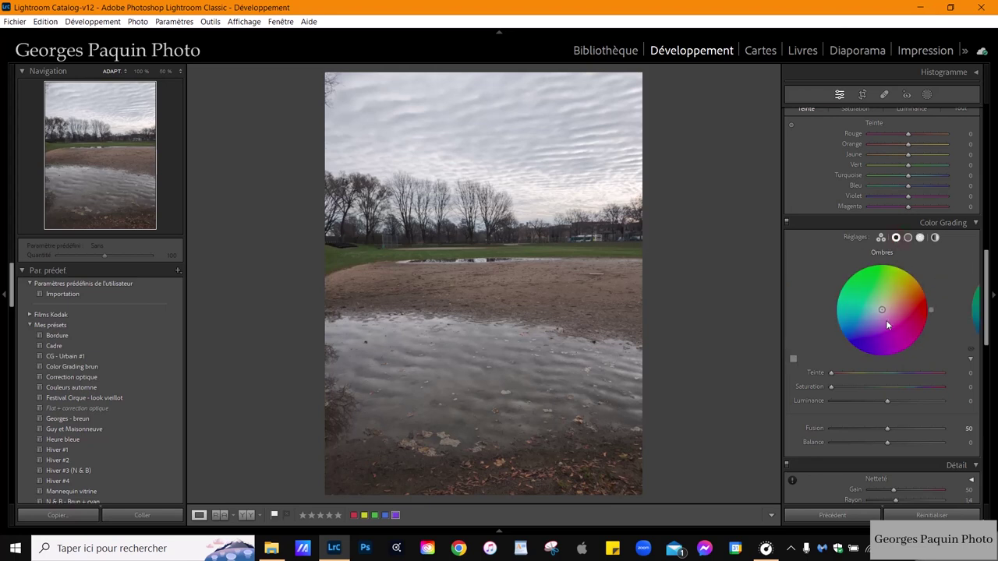
pyautogui.moveTo(882, 310); pyautogui.dragTo(882, 312)
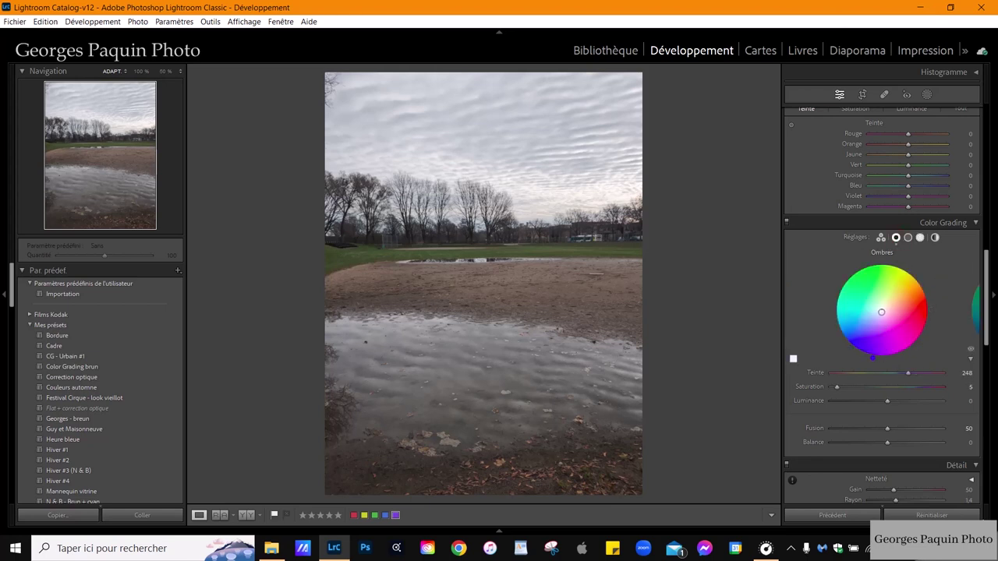
pyautogui.moveTo(836, 386); pyautogui.dragTo(882, 405)
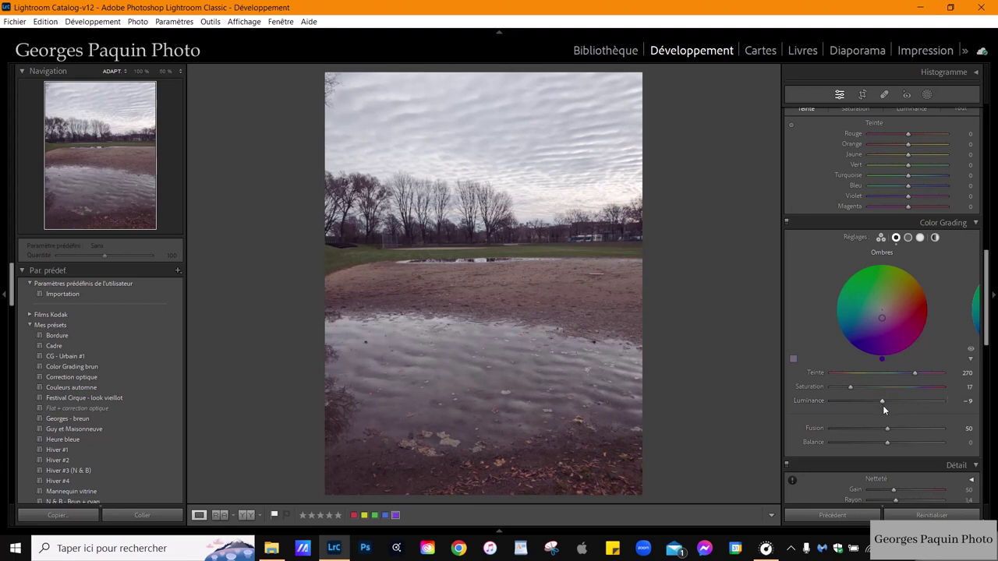
# Grade the midtones teal: hue 175, saturation 9, luminance +23.
pyautogui.click(908, 238)
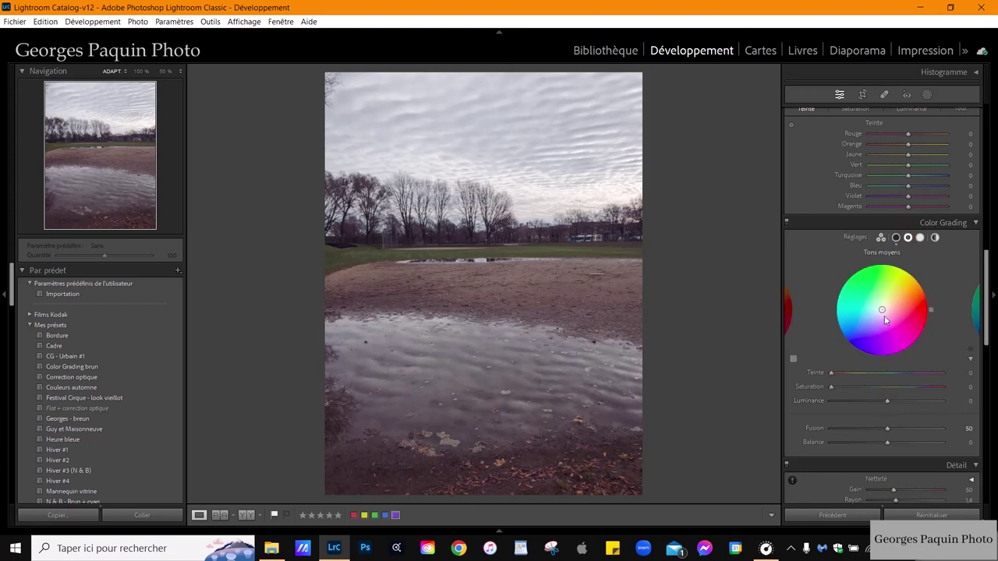
pyautogui.moveTo(884, 312); pyautogui.dragTo(879, 310)
pyautogui.moveTo(837, 387)
pyautogui.mouseDown()
pyautogui.moveTo(906, 405)
pyautogui.moveTo(901, 413)
pyautogui.mouseUp()
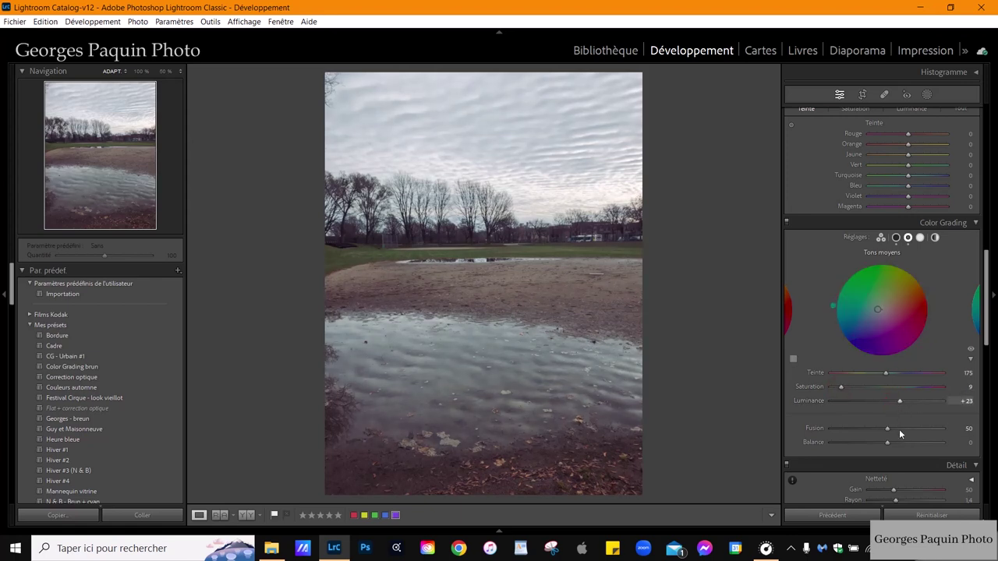
# Grade the highlights yellowish: hue 71, saturation 19, luminance −13.
pyautogui.click(920, 237)
pyautogui.moveTo(877, 317); pyautogui.dragTo(884, 301)
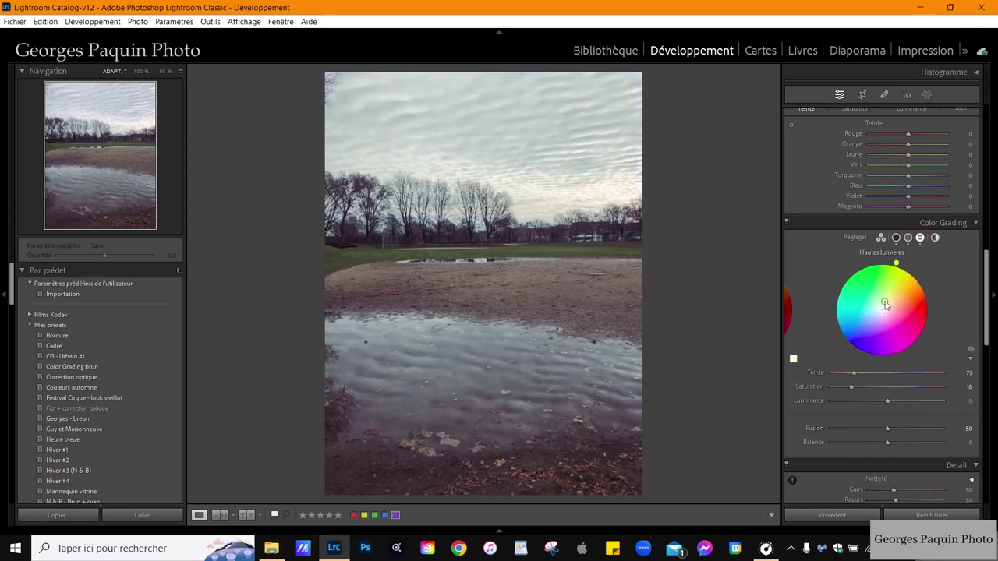
pyautogui.click(852, 387)
pyautogui.moveTo(887, 401); pyautogui.dragTo(880, 401)
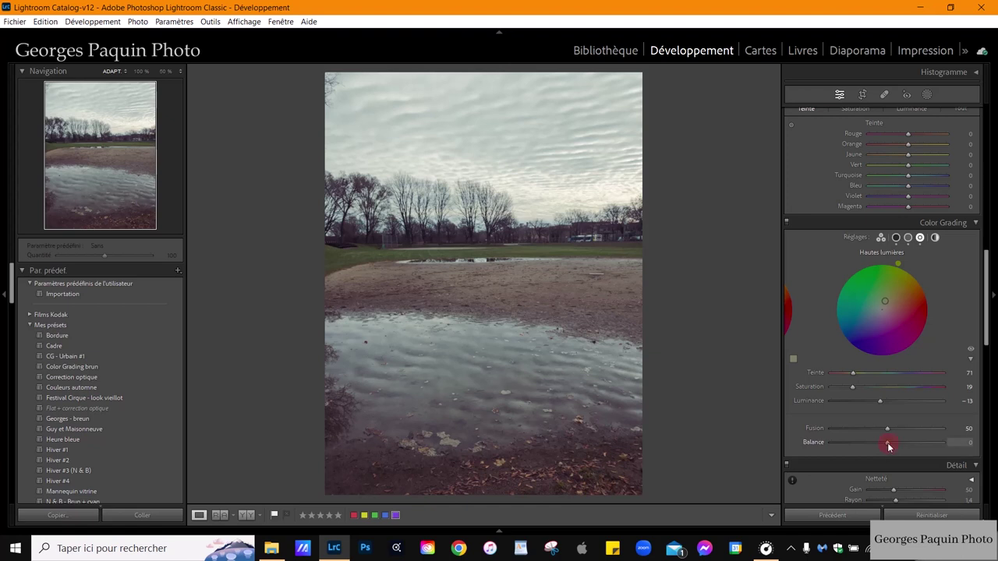
# Set grading Balance to +14 and Blending to 40, then review each tonal range.
pyautogui.moveTo(888, 443)
pyautogui.mouseDown()
pyautogui.moveTo(869, 457)
pyautogui.moveTo(906, 440)
pyautogui.moveTo(897, 442)
pyautogui.mouseUp()
pyautogui.moveTo(888, 429); pyautogui.dragTo(877, 441)
pyautogui.click(787, 311)
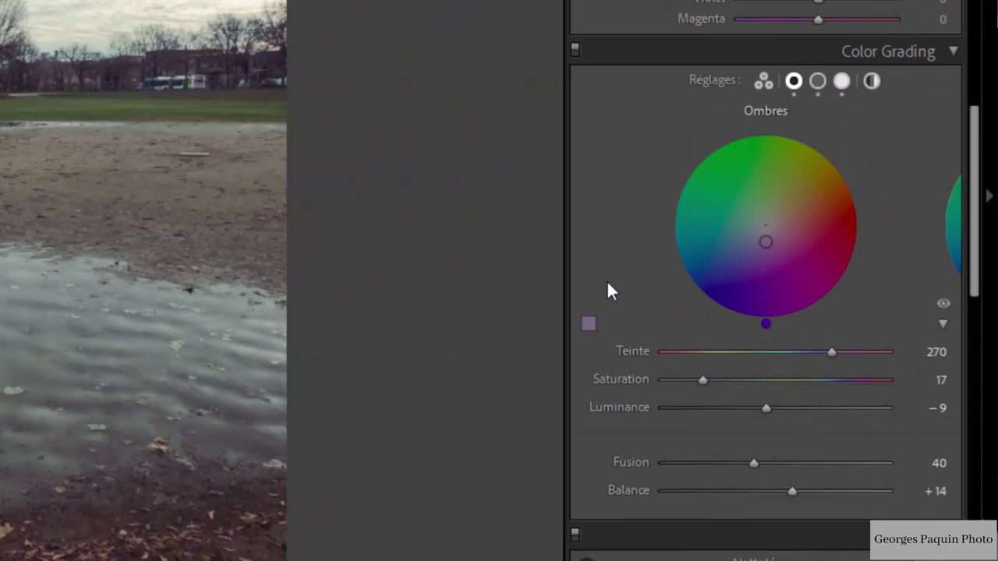
pyautogui.click(818, 81)
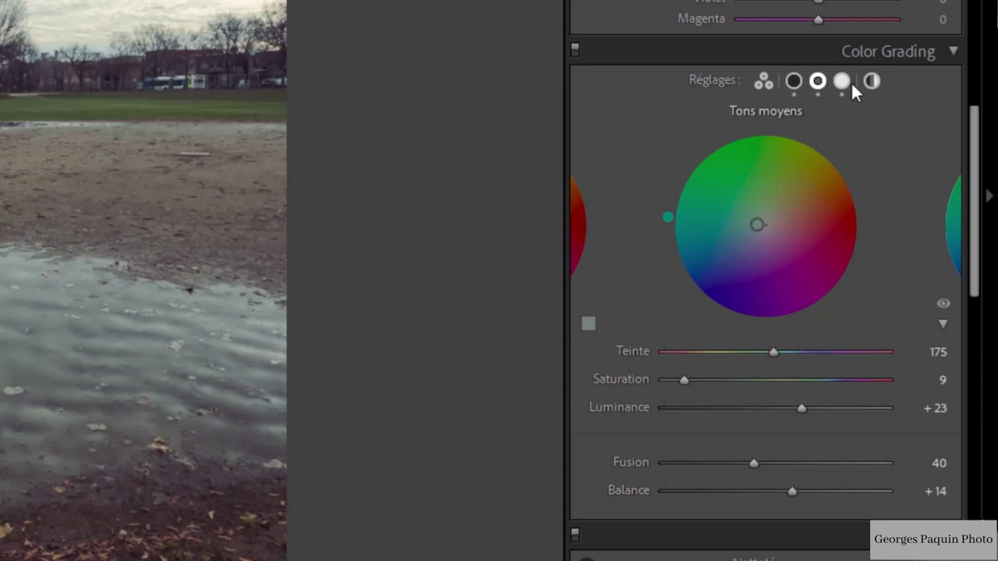
pyautogui.click(842, 81)
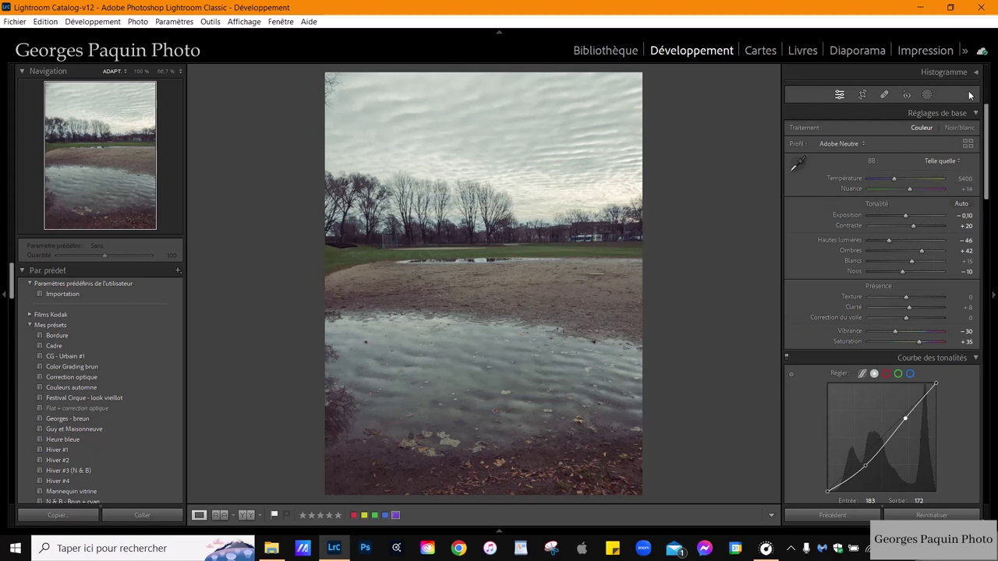
# Add a Sky (Ciel) mask from the Masking tool's new-mask options.
pyautogui.click(928, 95)
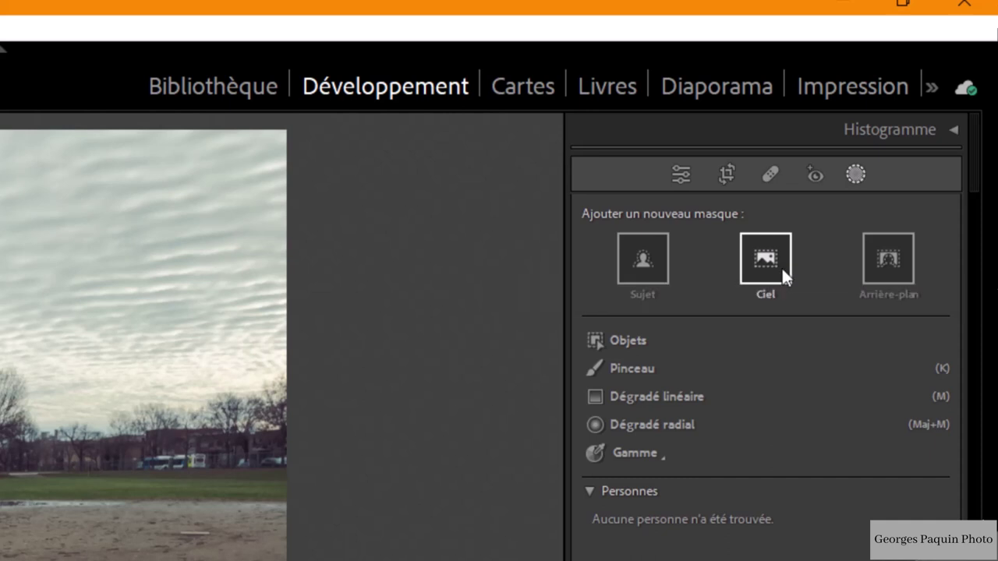
pyautogui.click(769, 257)
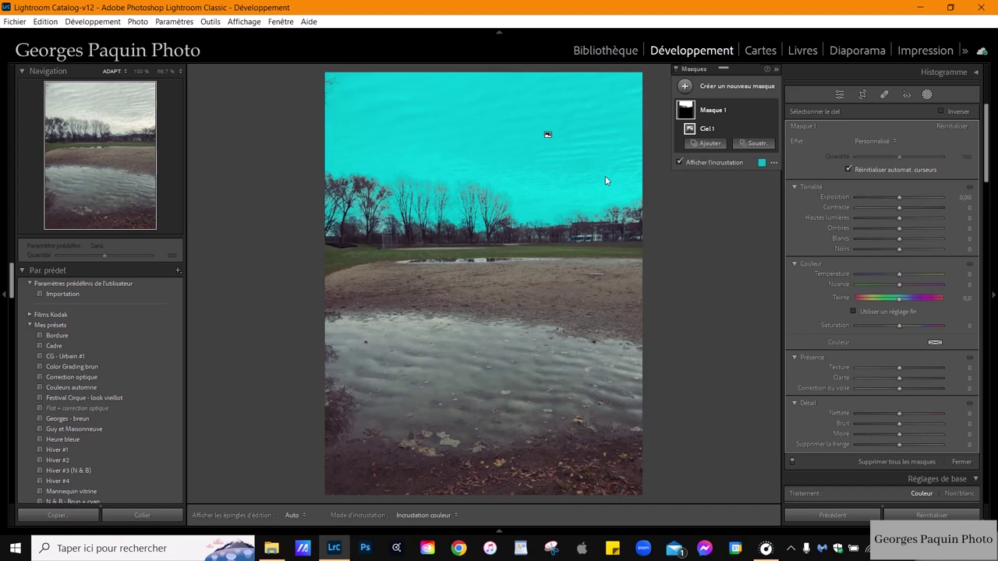
# Preview the sky mask in Blanc sur noir (white-on-black) overlay mode.
pyautogui.click(486, 234)
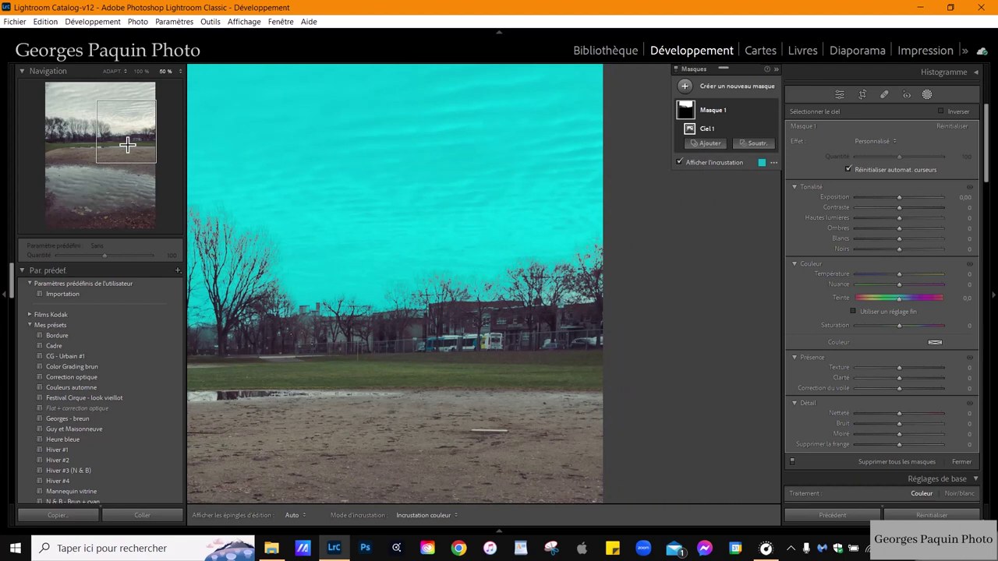
pyautogui.click(69, 133)
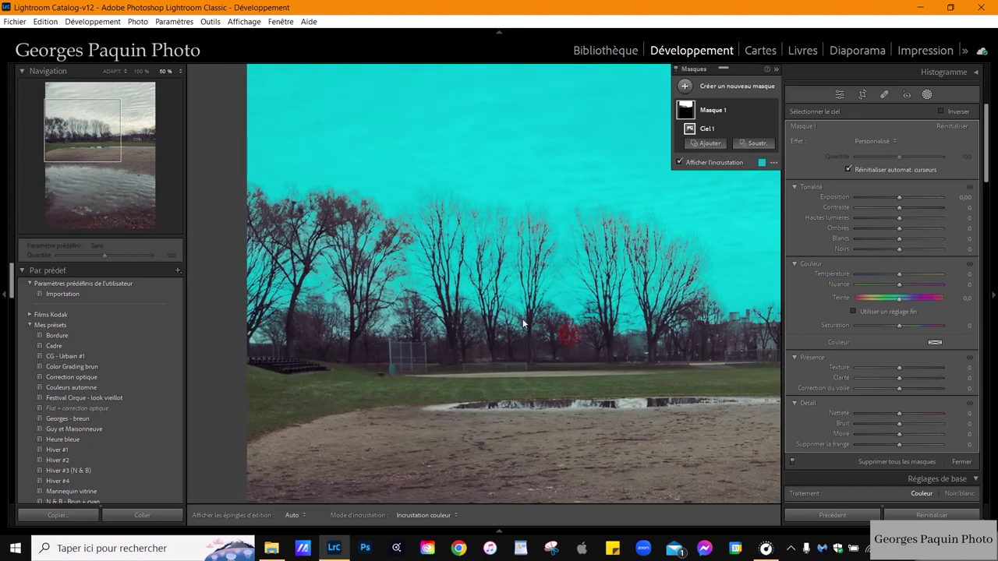
pyautogui.click(774, 164)
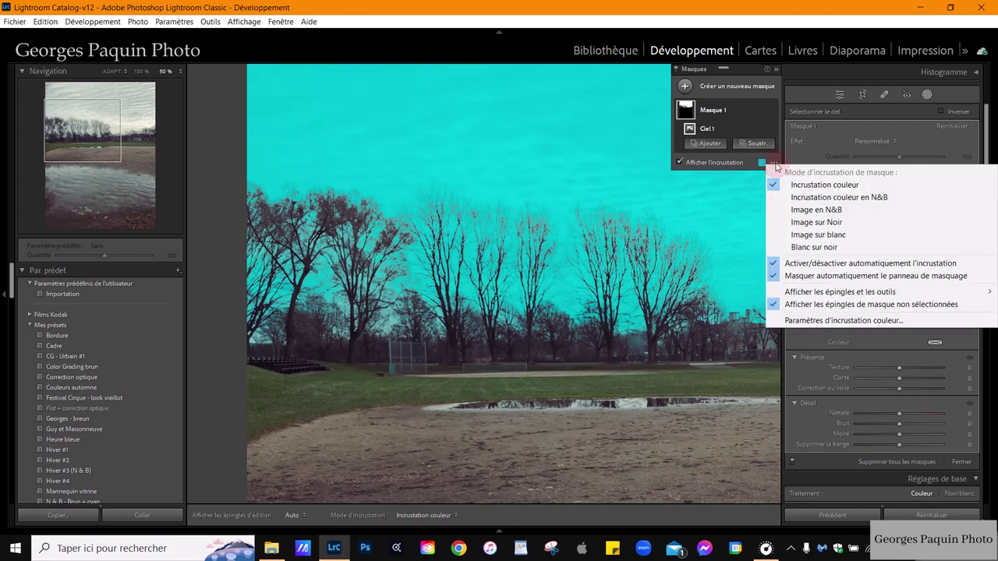
pyautogui.click(831, 248)
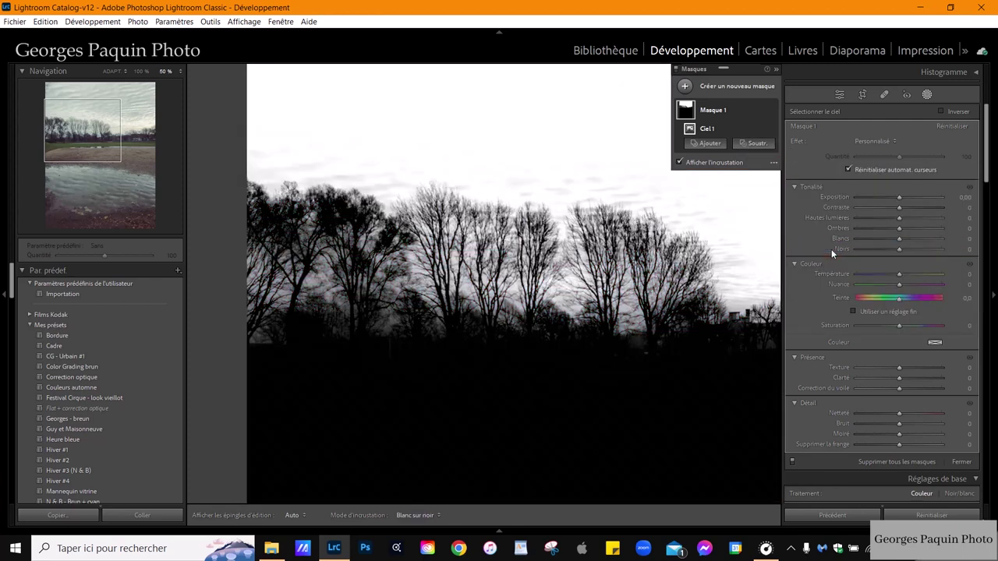
# Inspect the sky mask edges along the treeline at 100%, then fit the photo.
pyautogui.click(394, 319)
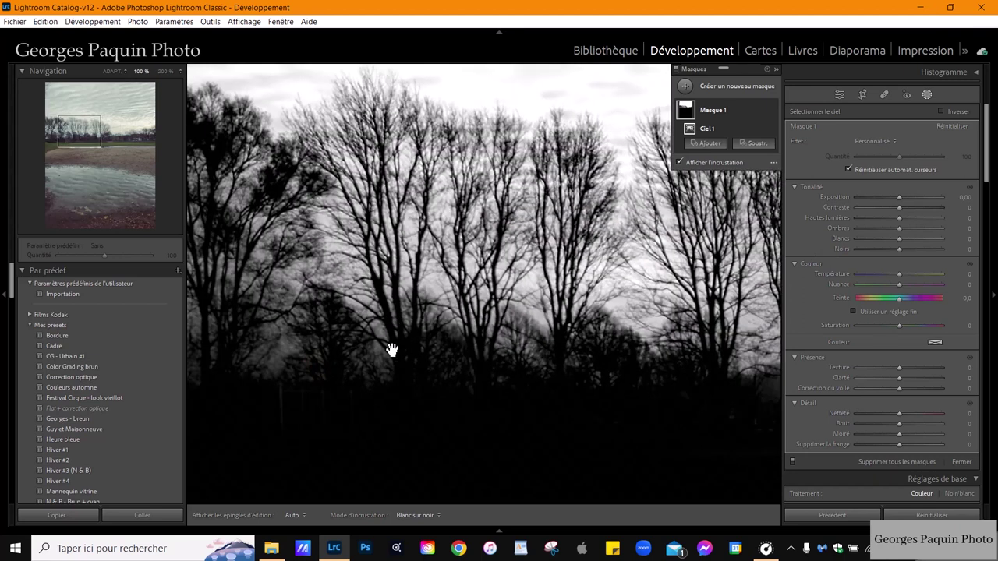
pyautogui.moveTo(358, 363); pyautogui.dragTo(546, 307)
pyautogui.moveTo(424, 313); pyautogui.dragTo(496, 325)
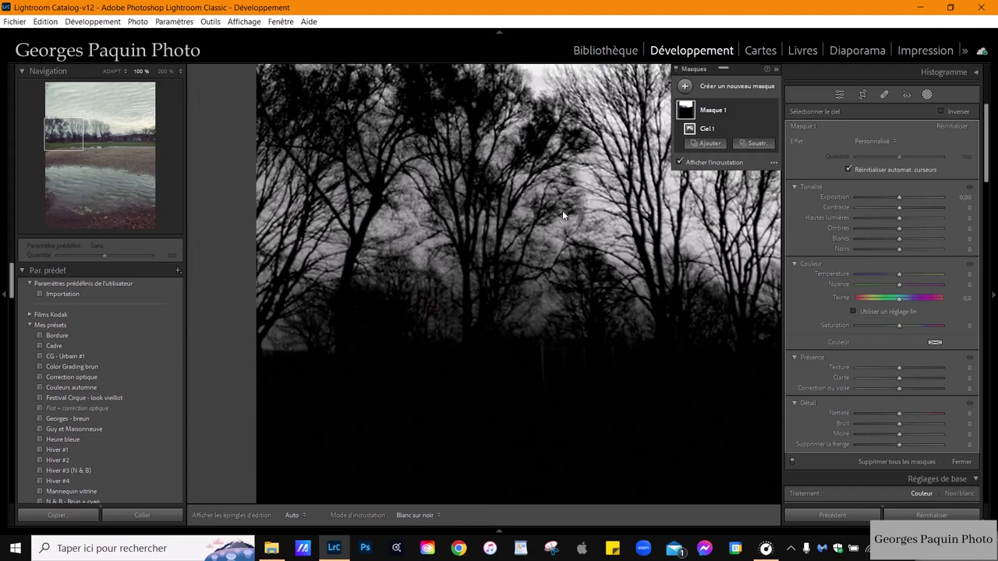
pyautogui.moveTo(583, 200); pyautogui.dragTo(472, 381)
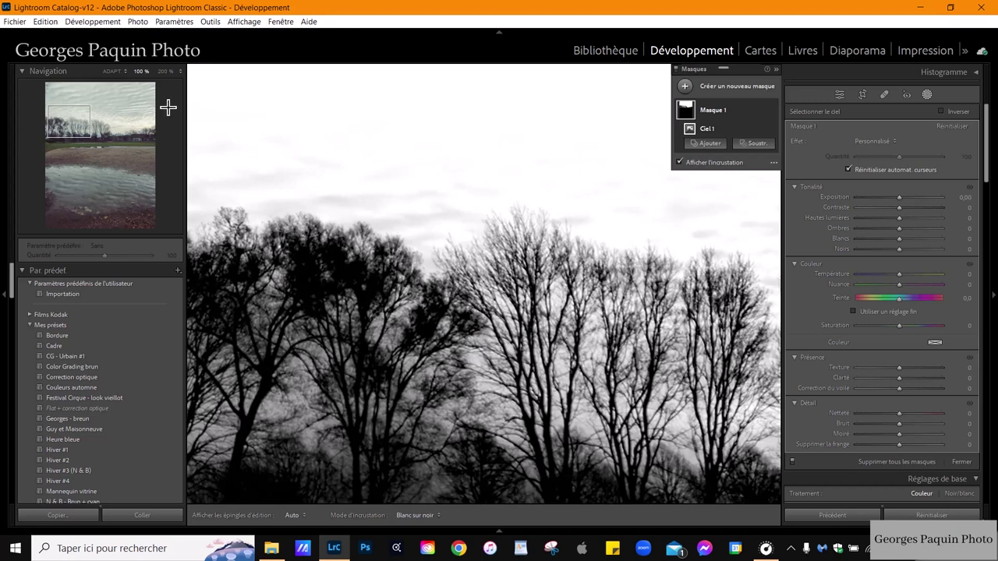
pyautogui.click(75, 149)
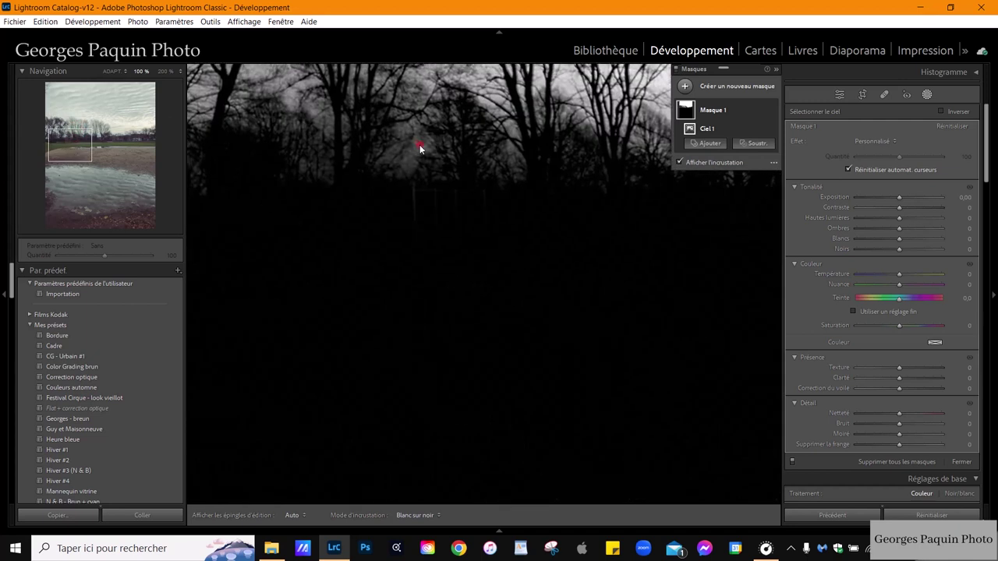
pyautogui.moveTo(413, 149); pyautogui.dragTo(508, 306)
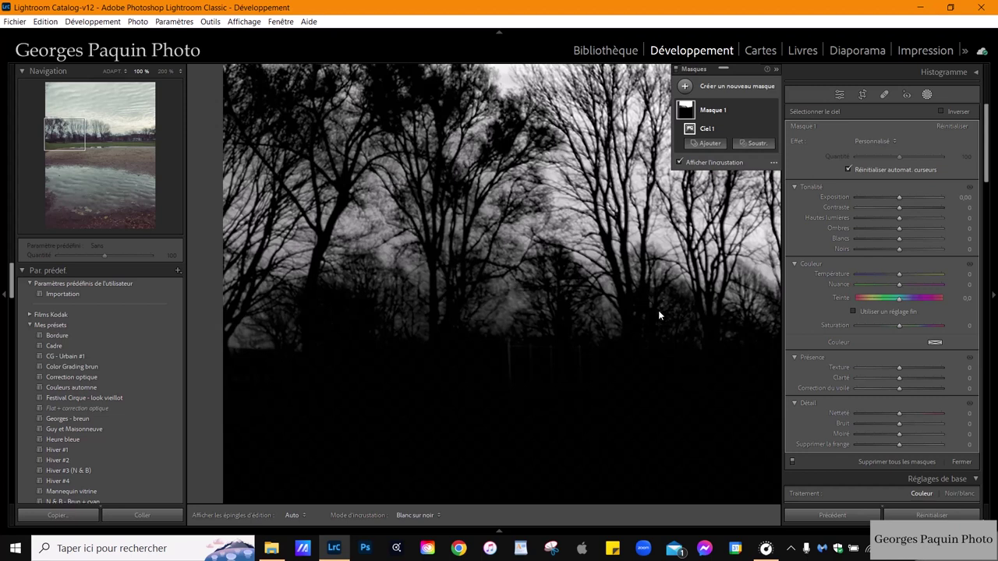
pyautogui.moveTo(704, 281); pyautogui.dragTo(539, 256)
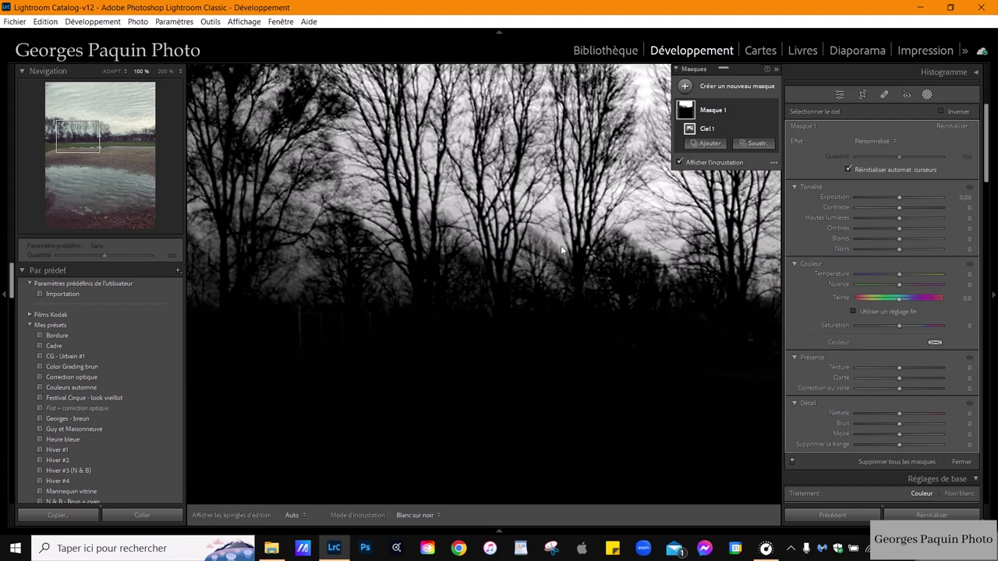
pyautogui.click(82, 120)
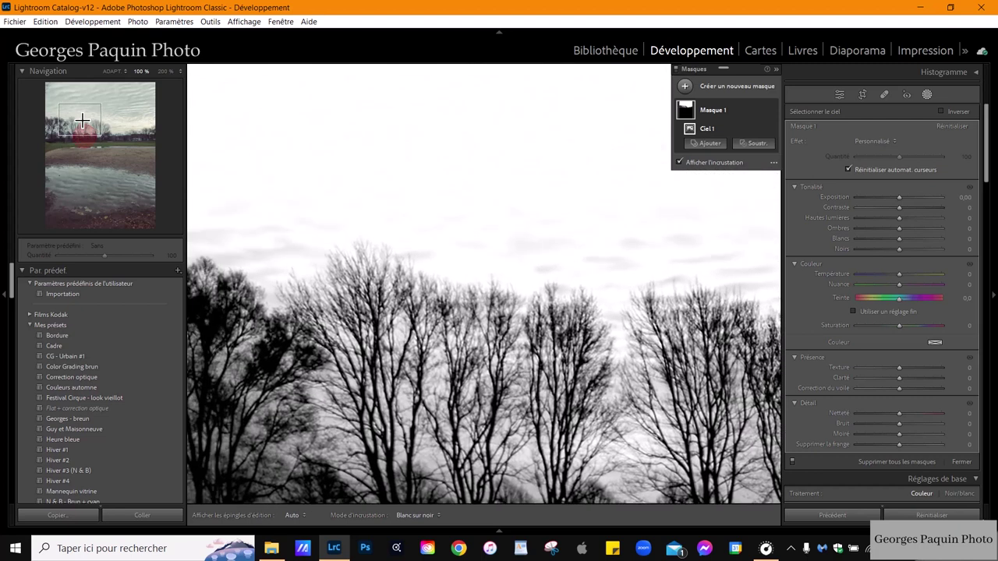
pyautogui.moveTo(82, 121); pyautogui.dragTo(75, 113)
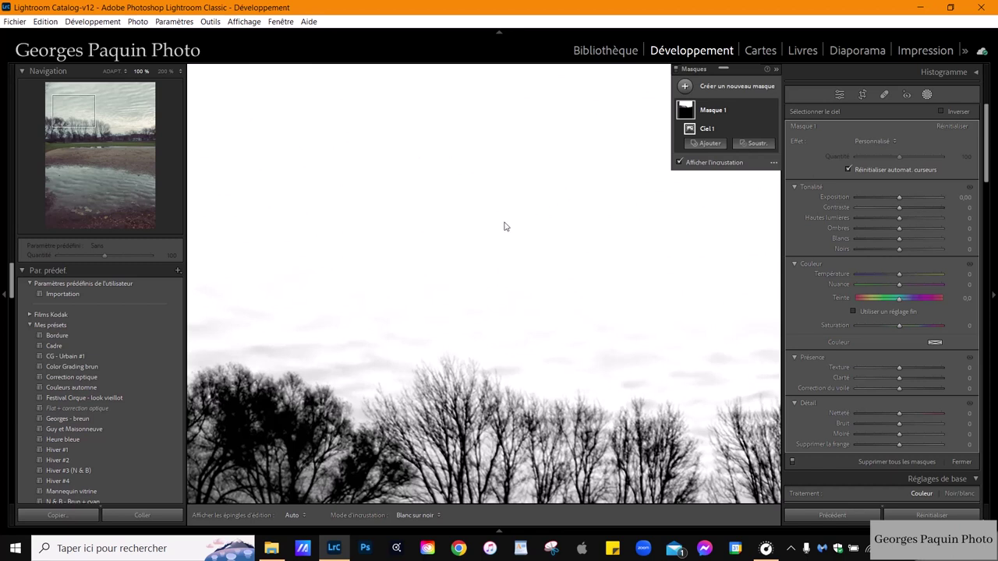
pyautogui.click(66, 129)
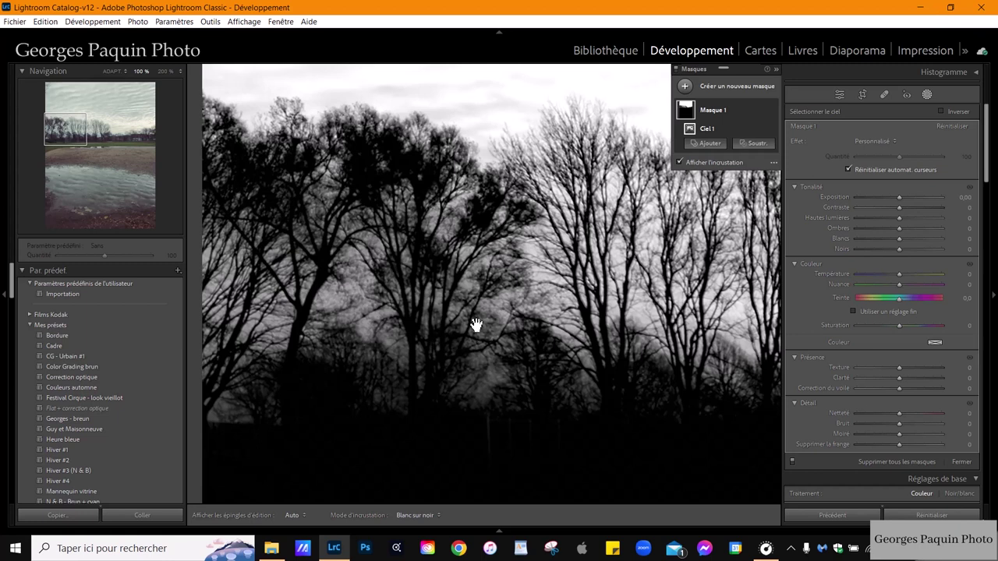
pyautogui.click(110, 71)
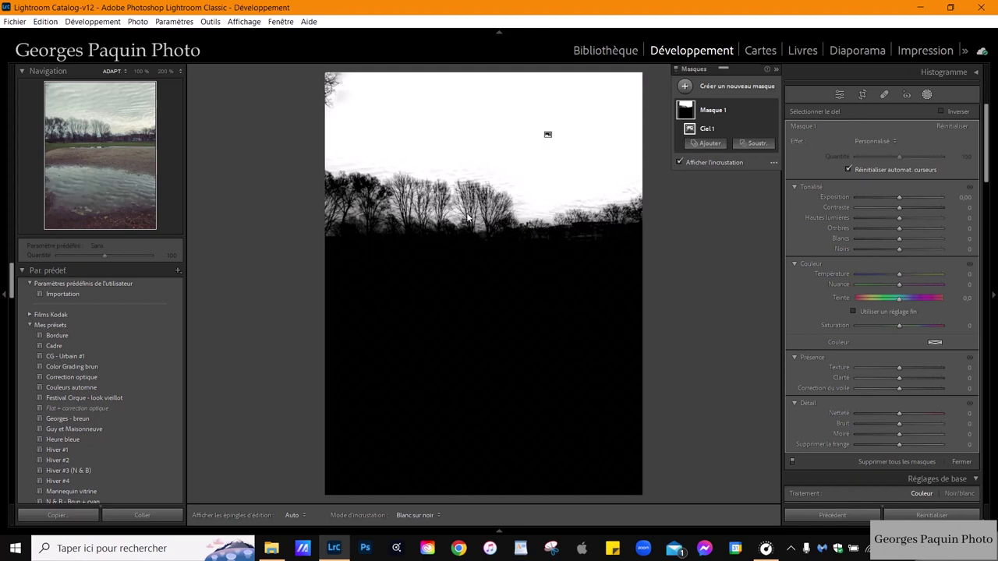
# Hide the mask overlay and darken the sky mask's Exposition to −1.10.
pyautogui.click(716, 162)
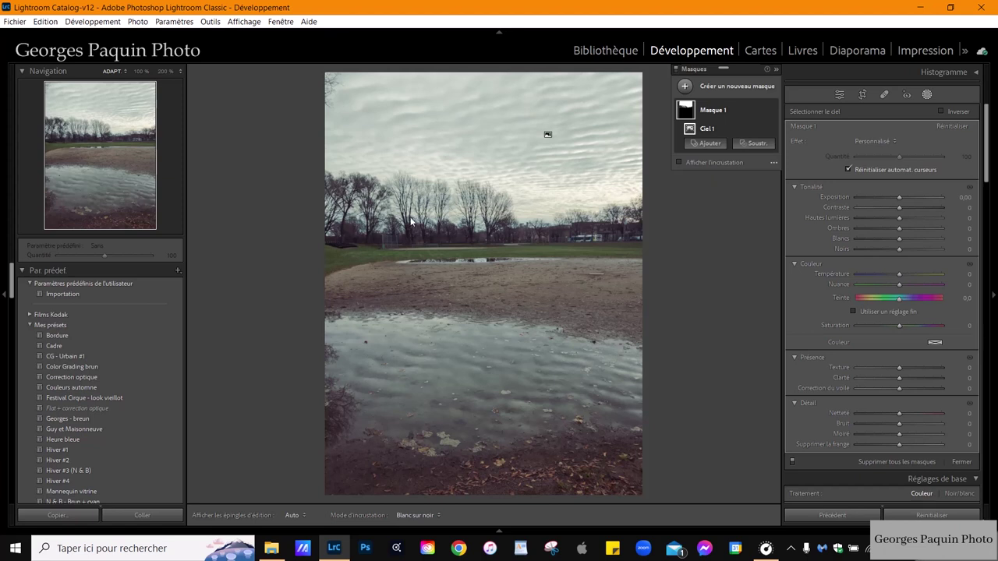
pyautogui.moveTo(898, 197); pyautogui.dragTo(891, 197)
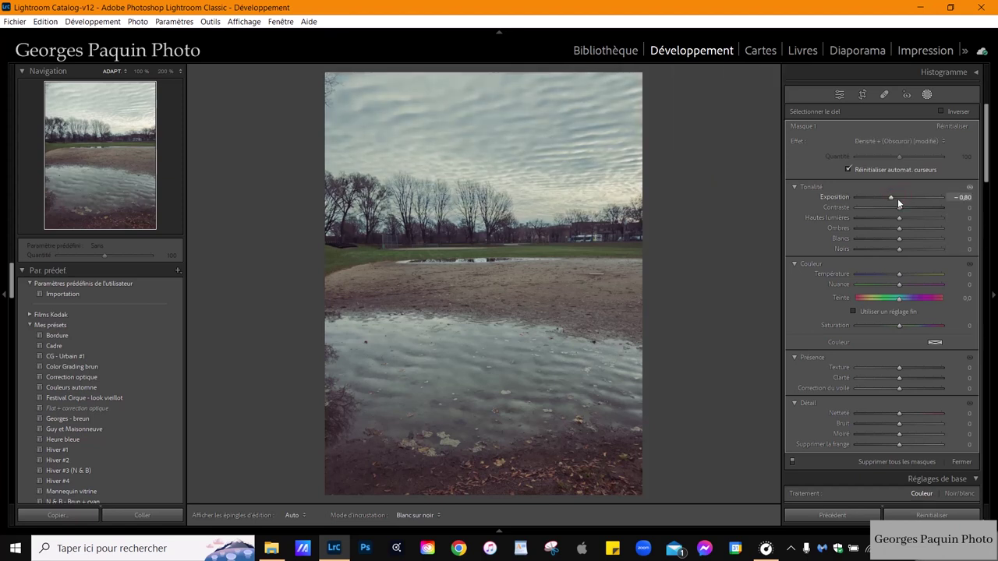
pyautogui.scroll(-3, 897, 198)
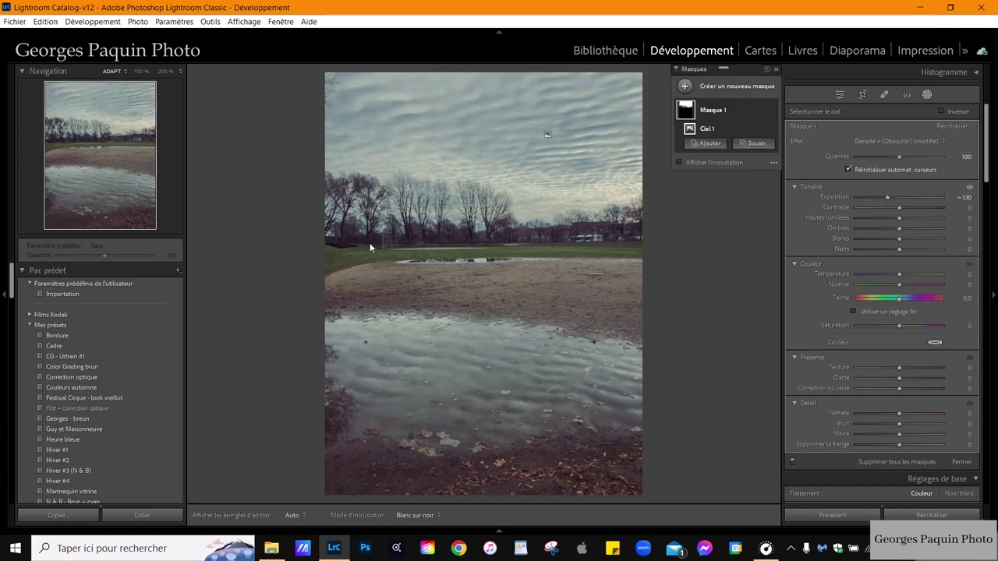
# Check the darkened sky and trees at 100%, then return to fit view.
pyautogui.moveTo(445, 146)
pyautogui.click(138, 71)
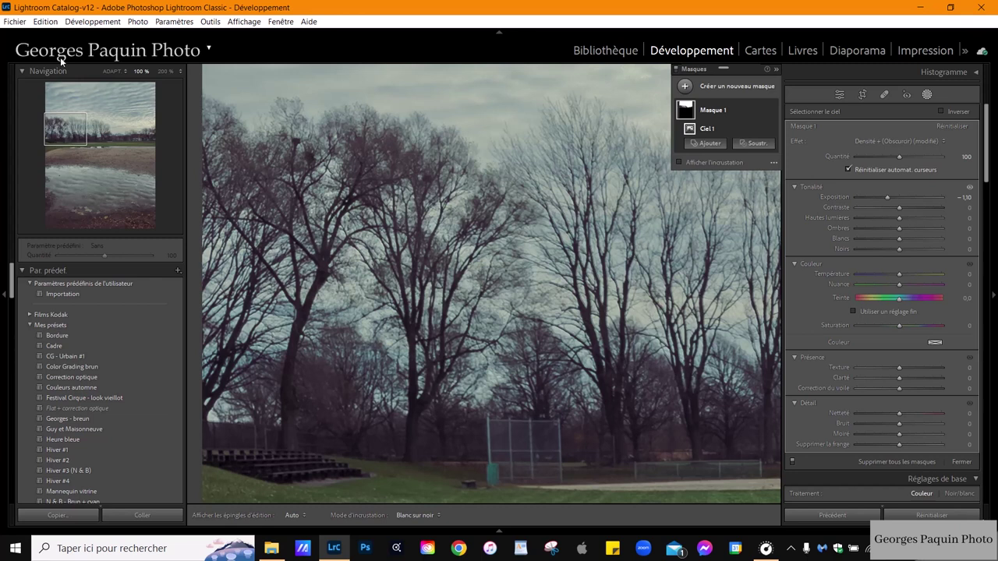
pyautogui.moveTo(65, 129); pyautogui.dragTo(73, 107)
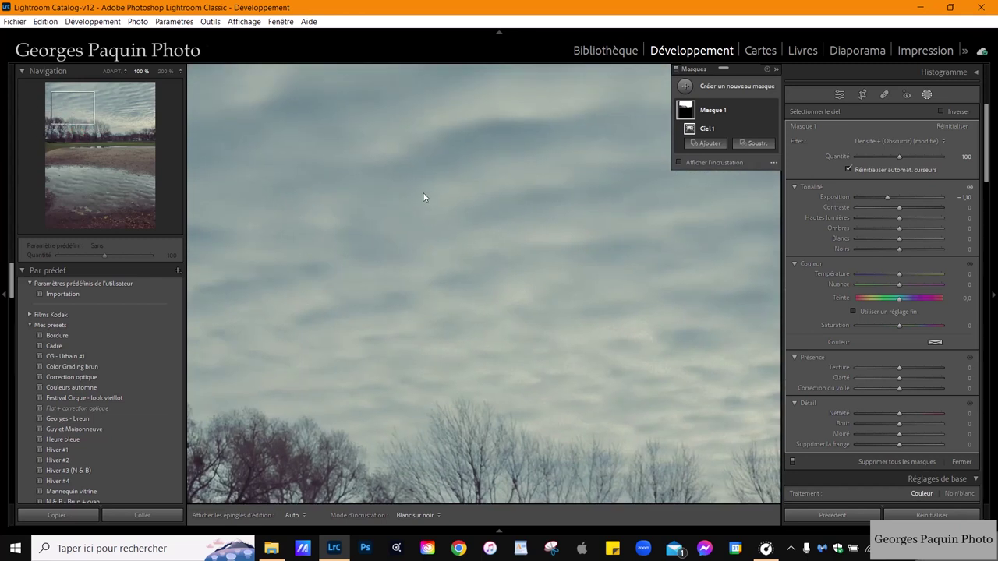
pyautogui.moveTo(74, 111); pyautogui.dragTo(66, 136)
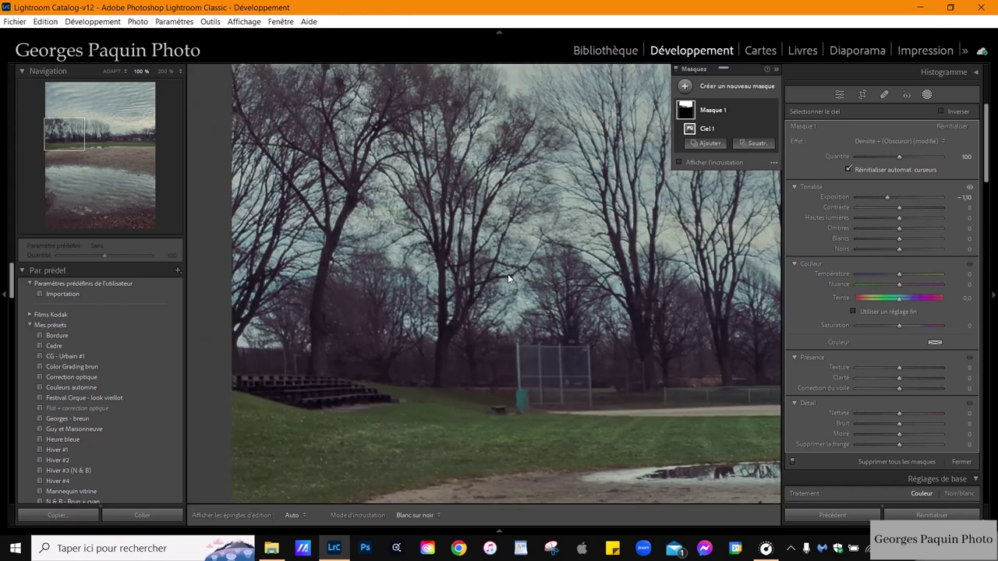
pyautogui.click(112, 71)
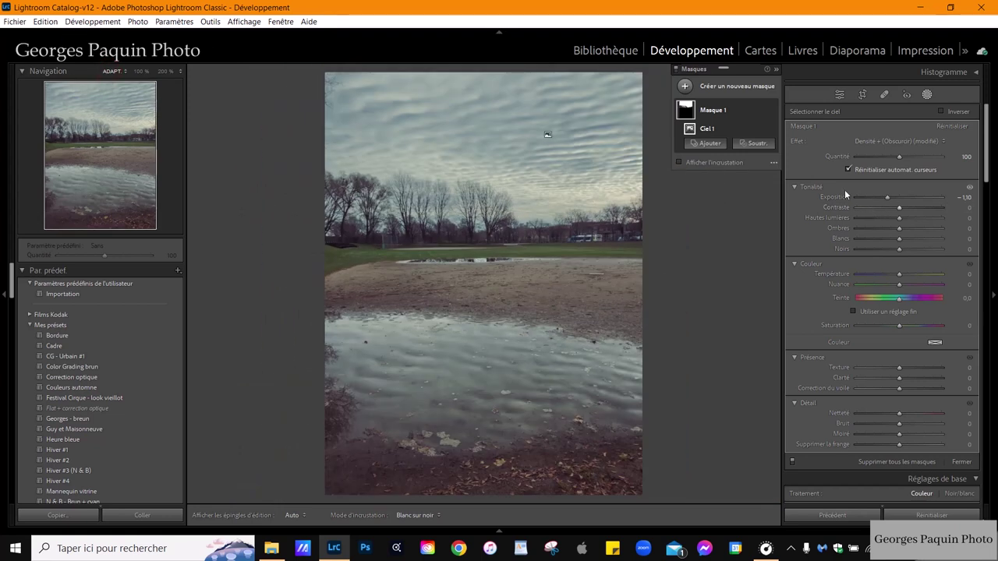
pyautogui.click(762, 110)
# Replace the sky mask with a Dégradé linéaire from upper sky to field, shown as Incrustation couleur.
pyautogui.click(787, 205)
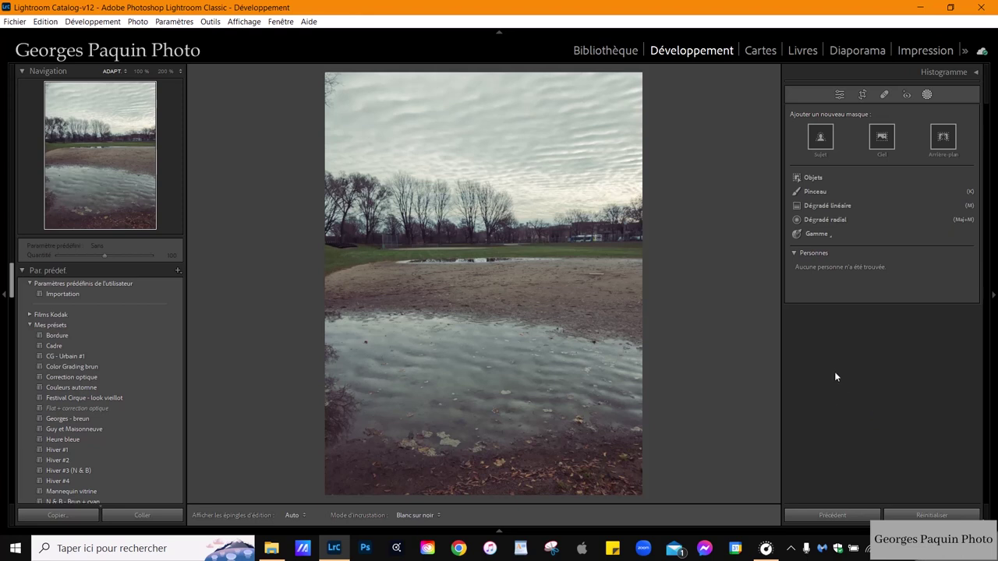
pyautogui.click(843, 205)
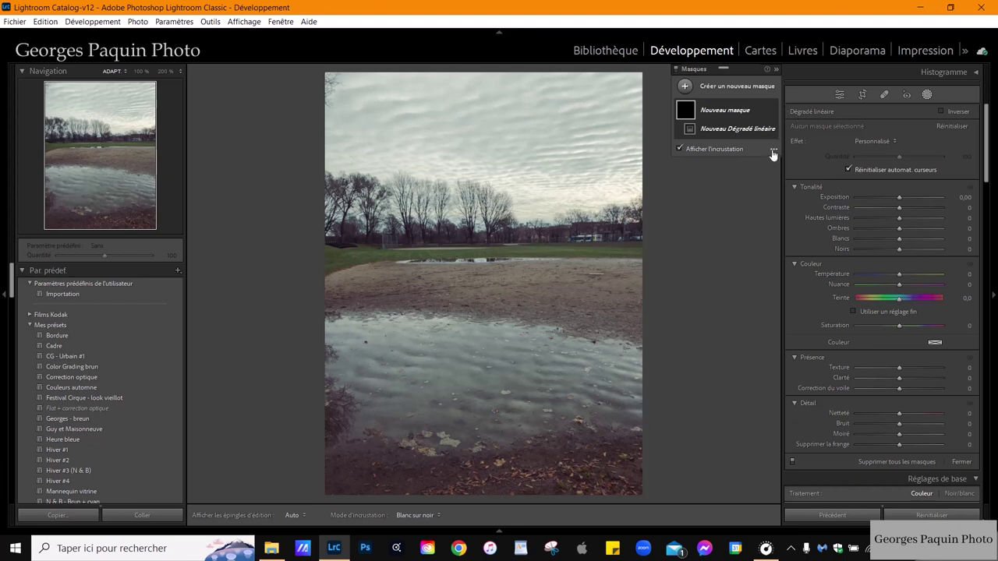
pyautogui.click(774, 149)
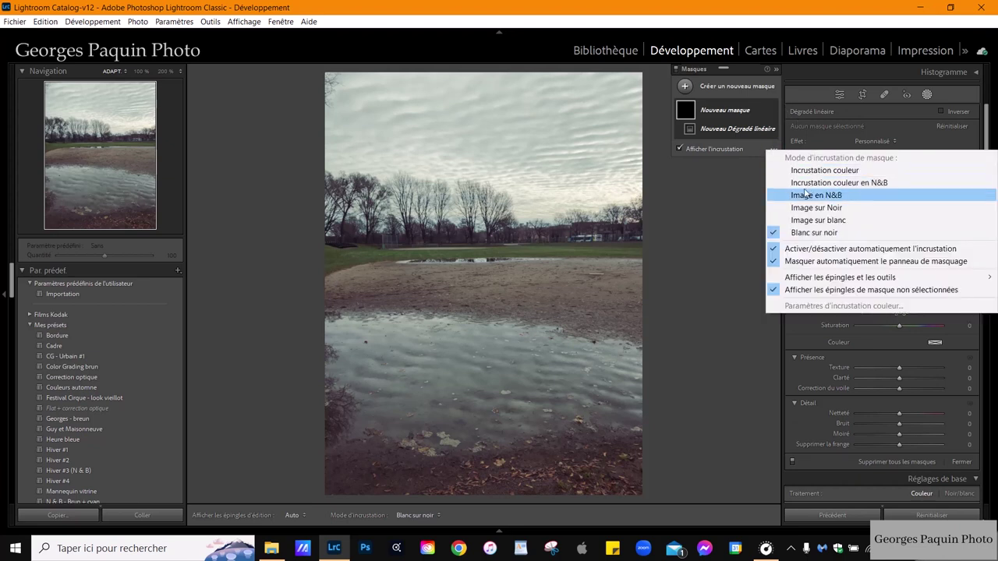
pyautogui.click(821, 171)
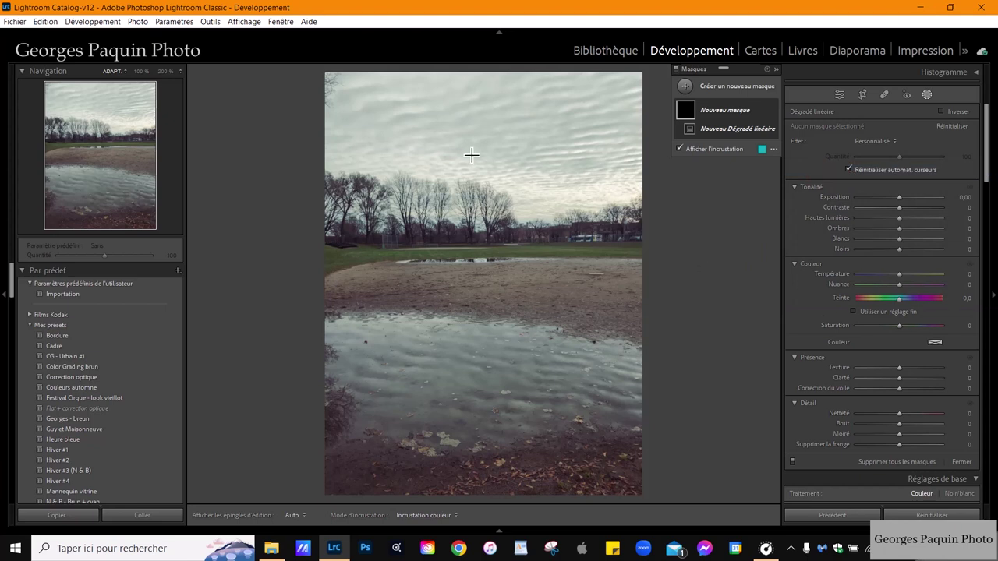
pyautogui.moveTo(468, 149); pyautogui.dragTo(473, 291)
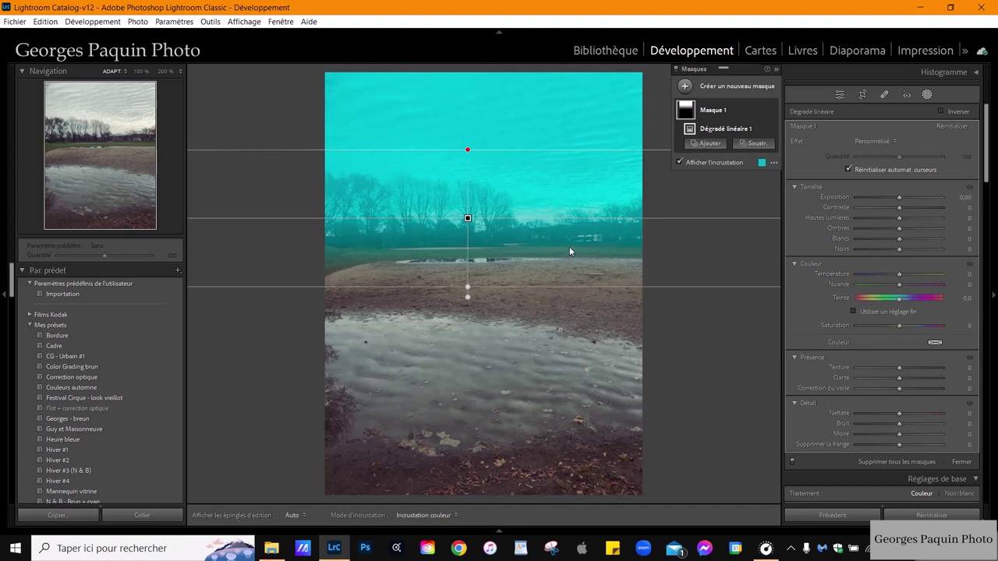
# Try a darker gradient exposure, then reset Exposition to 0.00 and show the overlay.
pyautogui.click(720, 163)
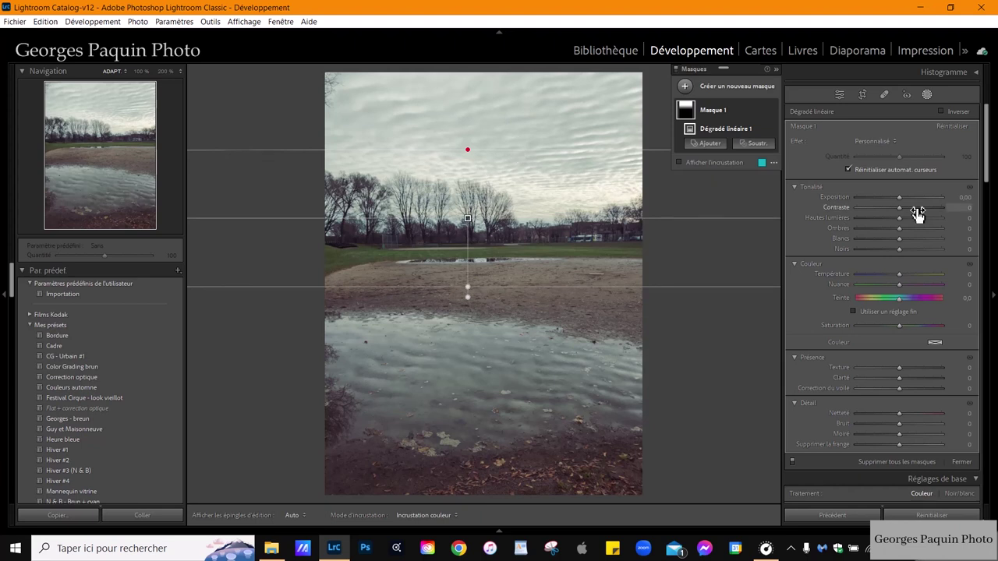
pyautogui.moveTo(900, 197); pyautogui.dragTo(896, 197)
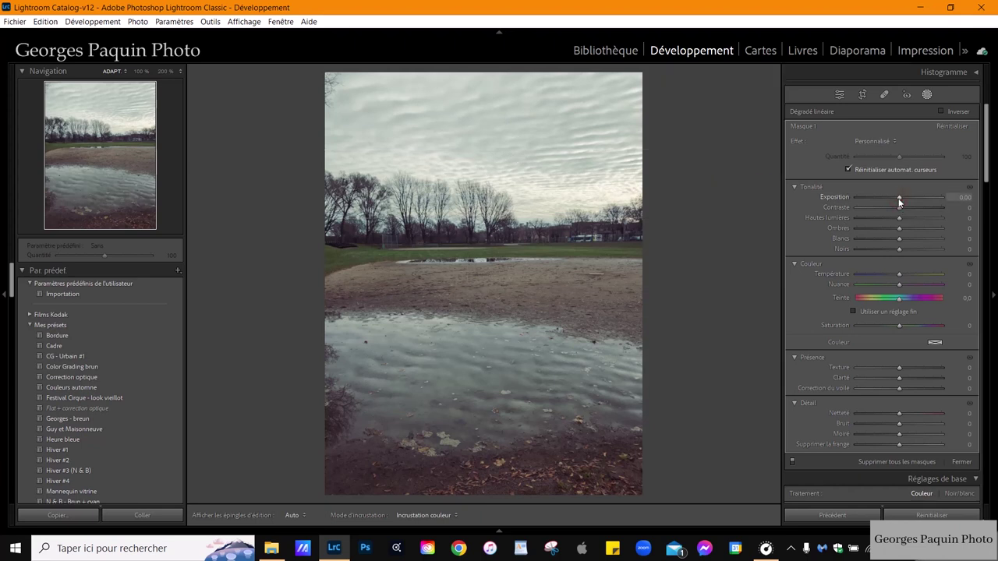
pyautogui.scroll(-2, 899, 201)
pyautogui.scroll(-2, 899, 201)
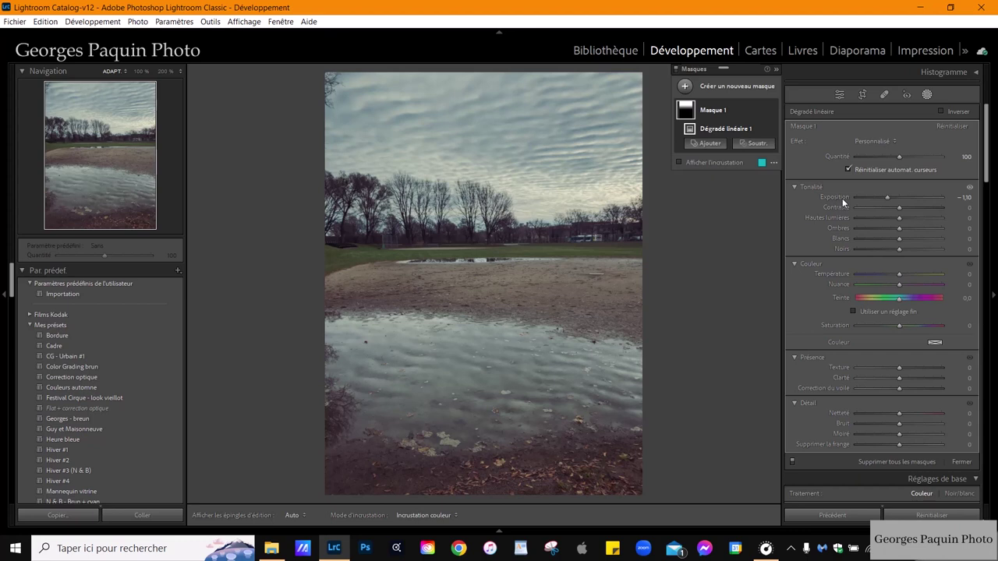
pyautogui.doubleClick(842, 198)
pyautogui.press('o')
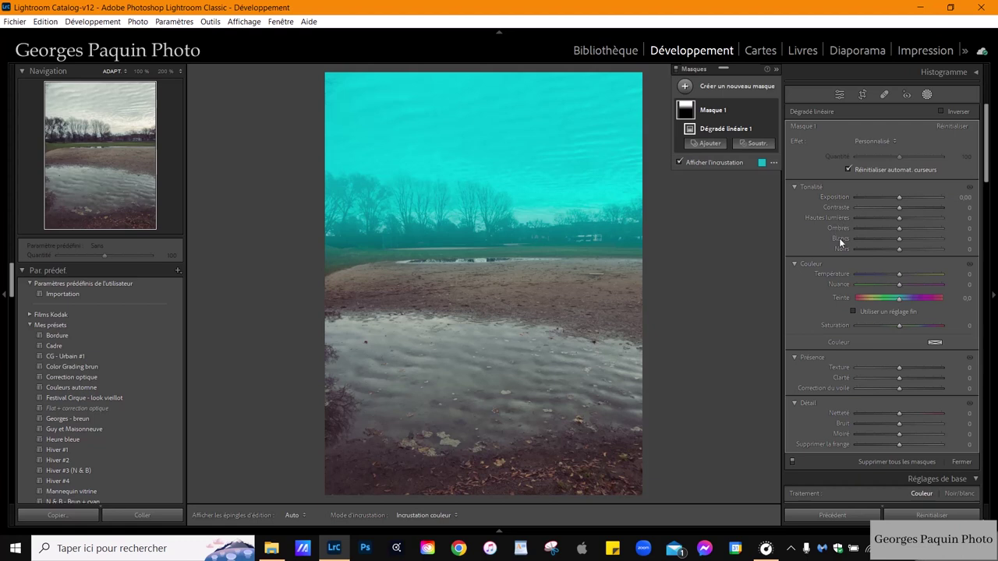
# Hide the overlay and set the gradient's Hautes lumières to −100 and Blancs to −18.
pyautogui.click(730, 161)
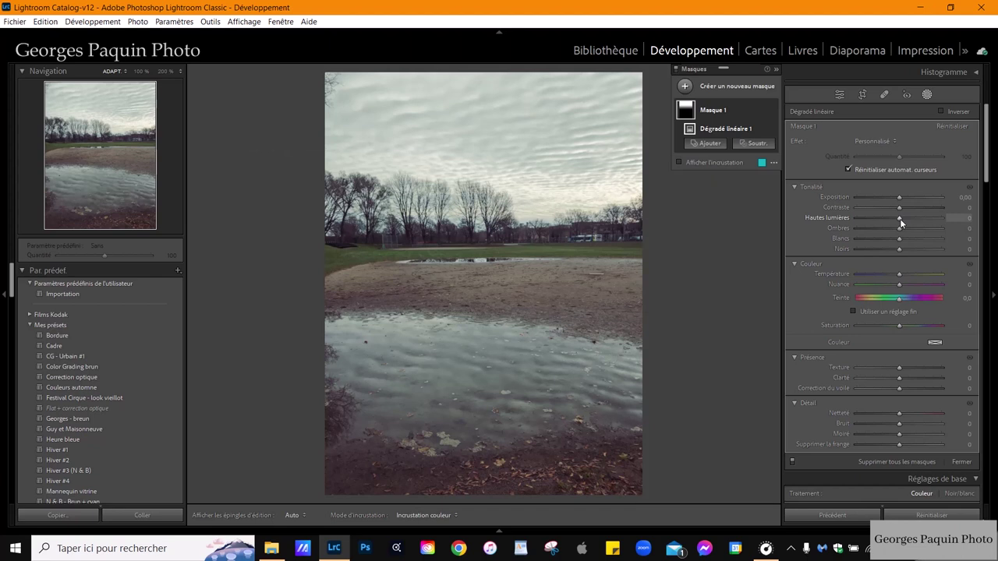
pyautogui.moveTo(900, 219); pyautogui.dragTo(841, 225)
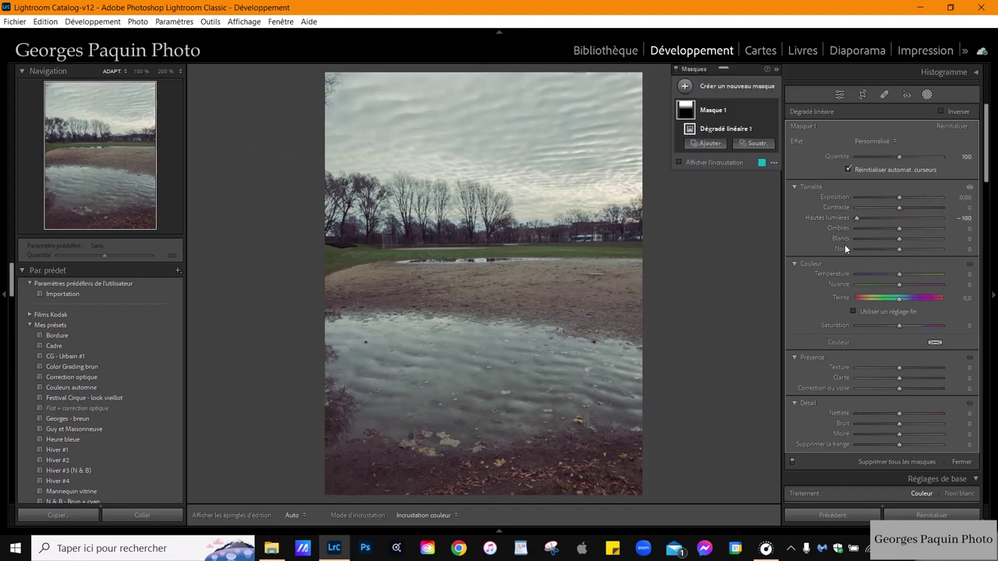
pyautogui.moveTo(902, 238); pyautogui.dragTo(892, 244)
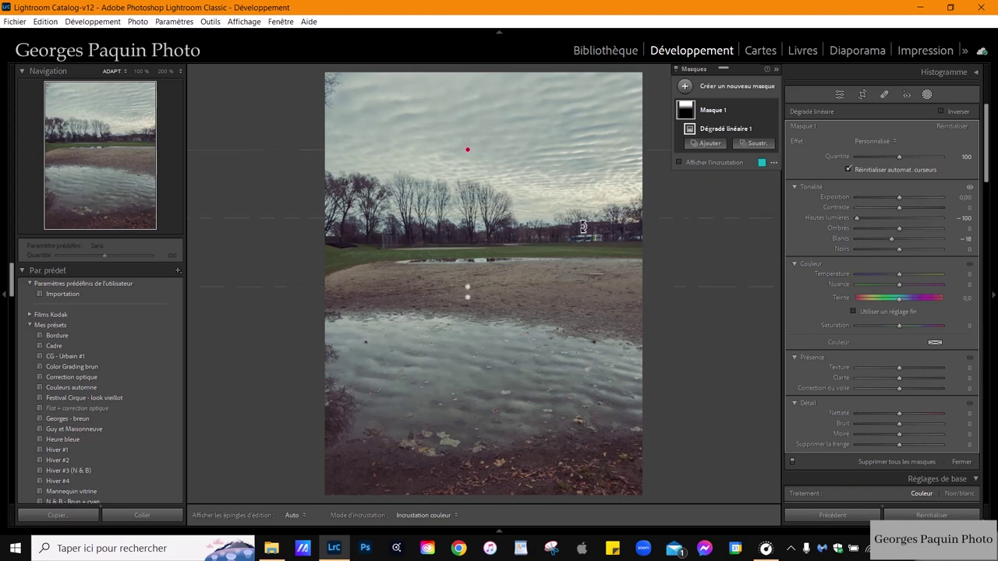
pyautogui.moveTo(595, 248)
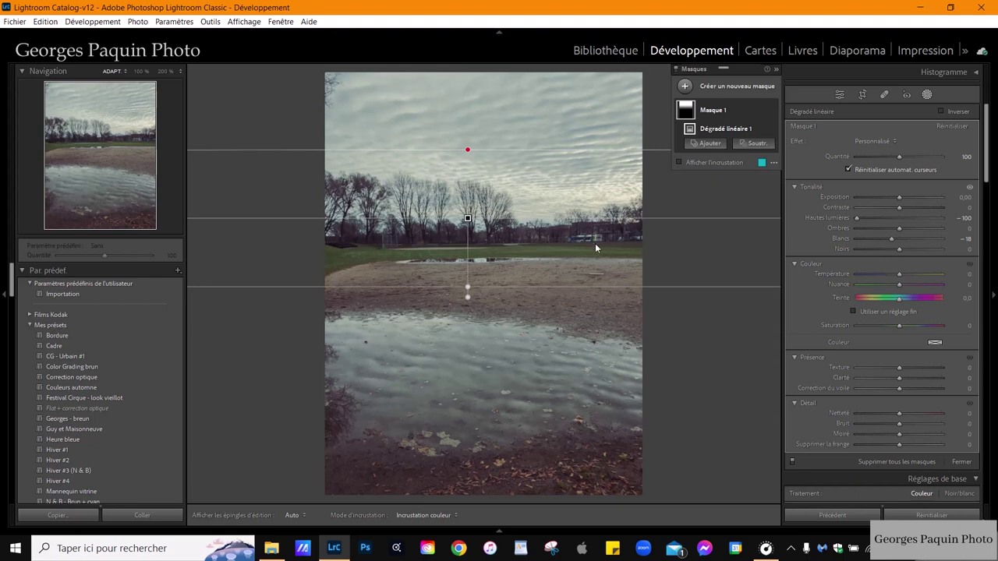
# Draw a new linear gradient mask down over the sky and hide its overlay.
pyautogui.click(685, 86)
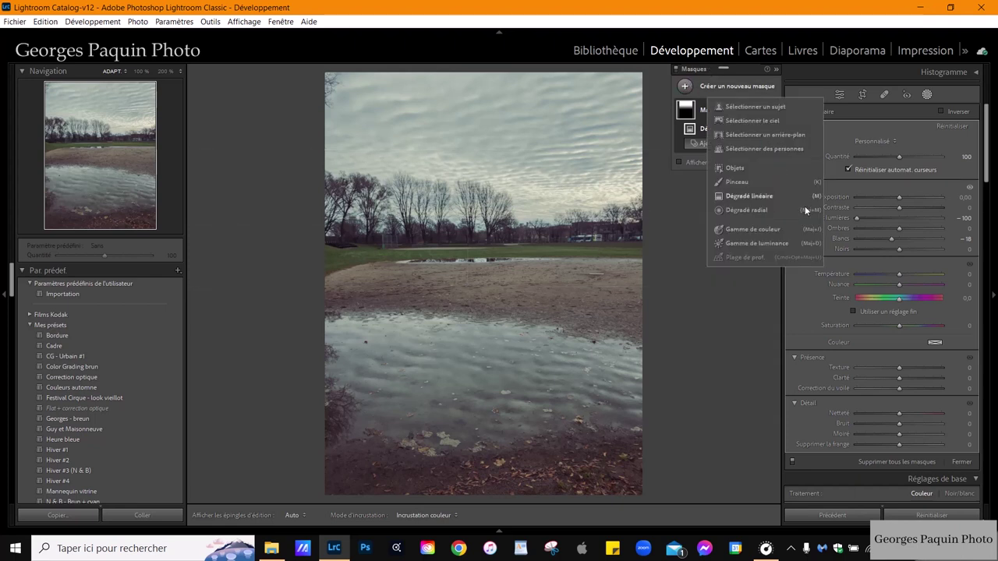
pyautogui.click(765, 195)
pyautogui.press('m')
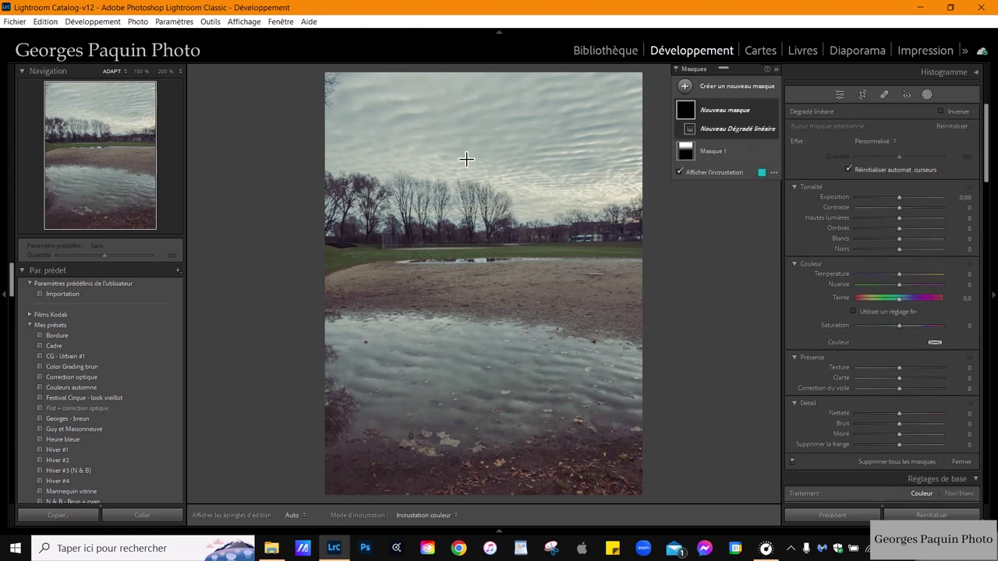
pyautogui.moveTo(466, 134); pyautogui.dragTo(468, 189)
pyautogui.moveTo(471, 236); pyautogui.dragTo(470, 211)
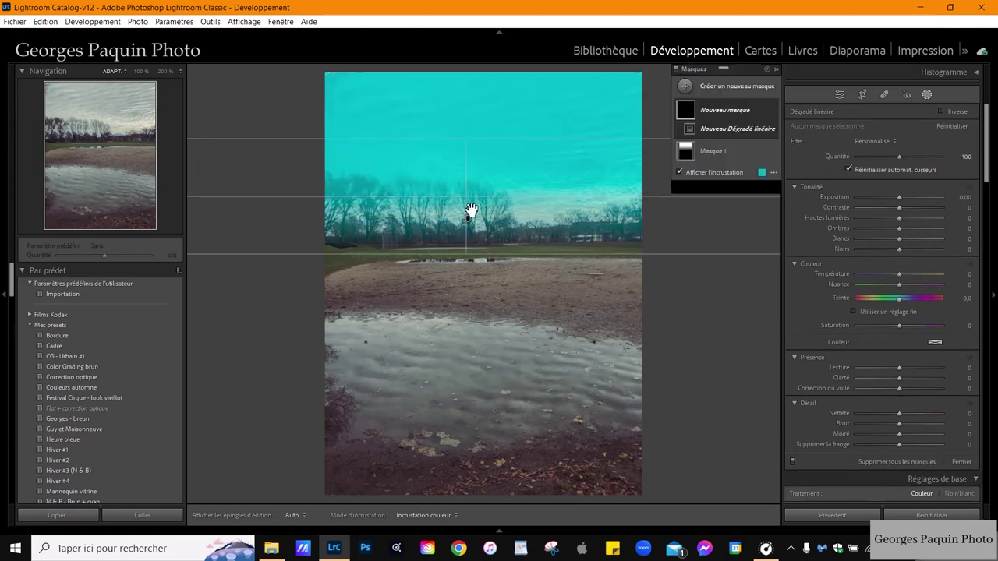
pyautogui.moveTo(471, 138); pyautogui.dragTo(477, 92)
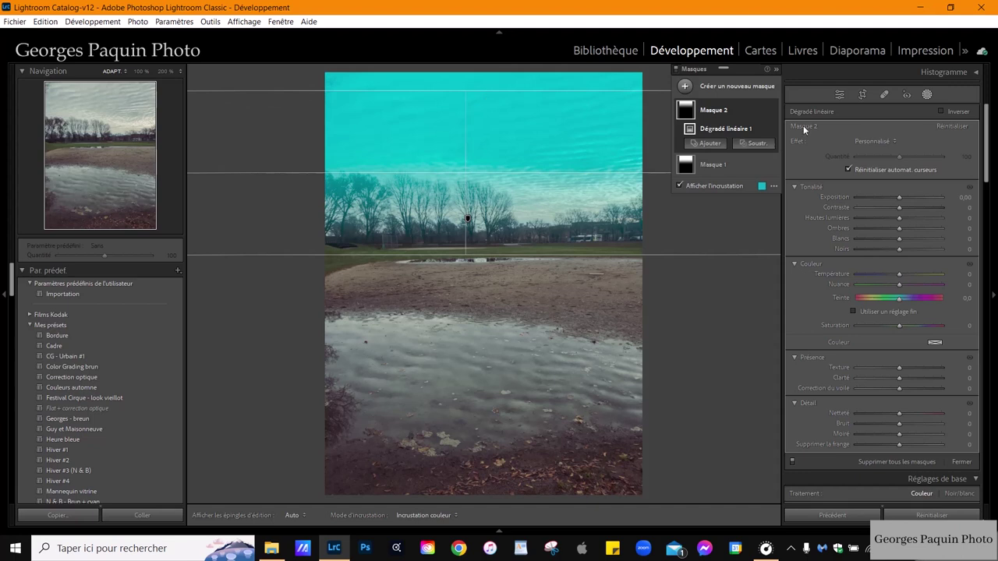
pyautogui.click(725, 188)
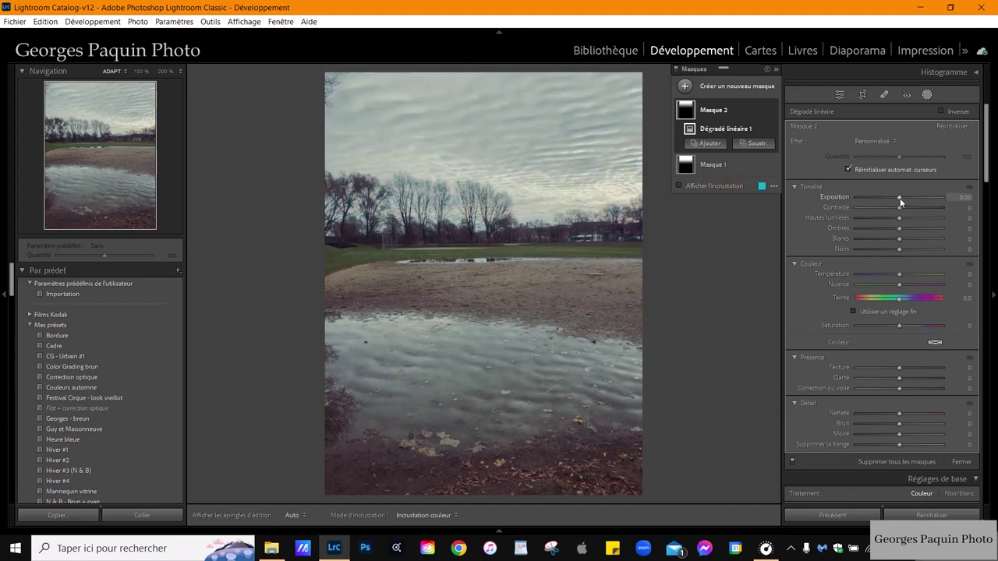
# Set the sky gradient to exposure -0.50, contrast 6, whites 10 and blacks -12.
pyautogui.moveTo(900, 198); pyautogui.dragTo(899, 200)
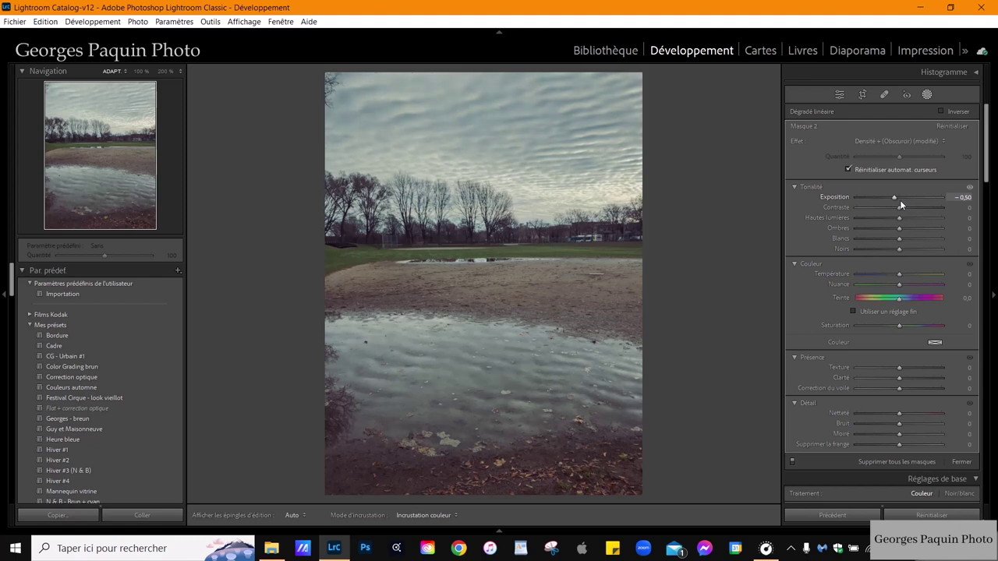
pyautogui.click(900, 251)
pyautogui.moveTo(893, 252); pyautogui.dragTo(904, 239)
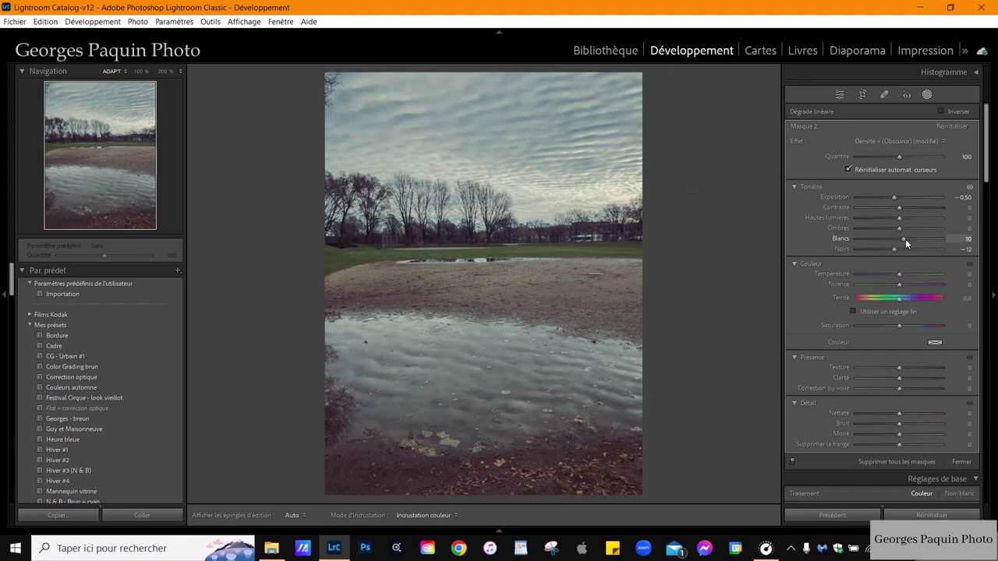
pyautogui.moveTo(900, 208); pyautogui.dragTo(904, 209)
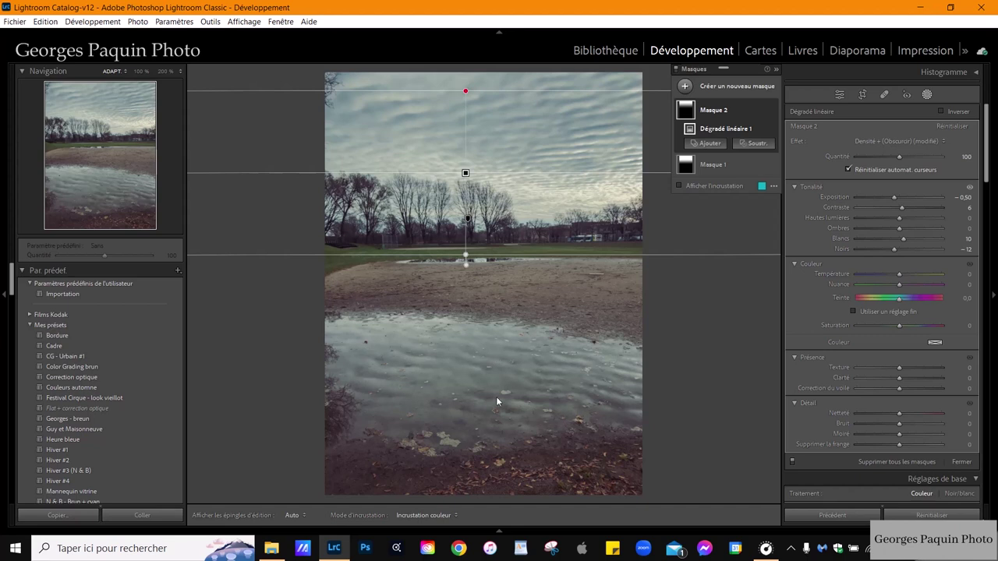
# Paint a new brush mask with exposure 0.40 over the puddle water.
pyautogui.click(685, 87)
pyautogui.click(736, 183)
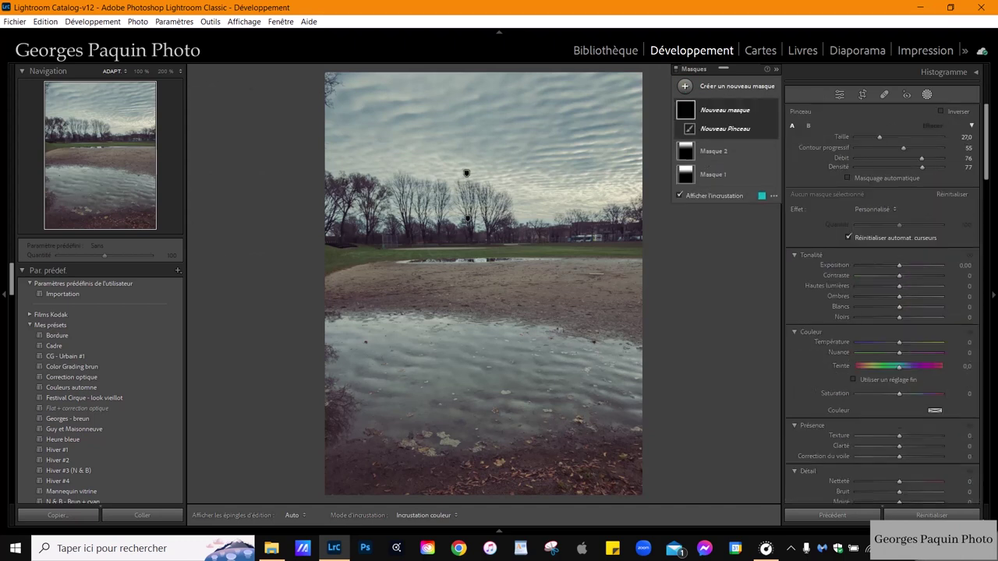
pyautogui.scroll(-3, 466, 173)
pyautogui.press('o')
pyautogui.moveTo(901, 269); pyautogui.dragTo(905, 270)
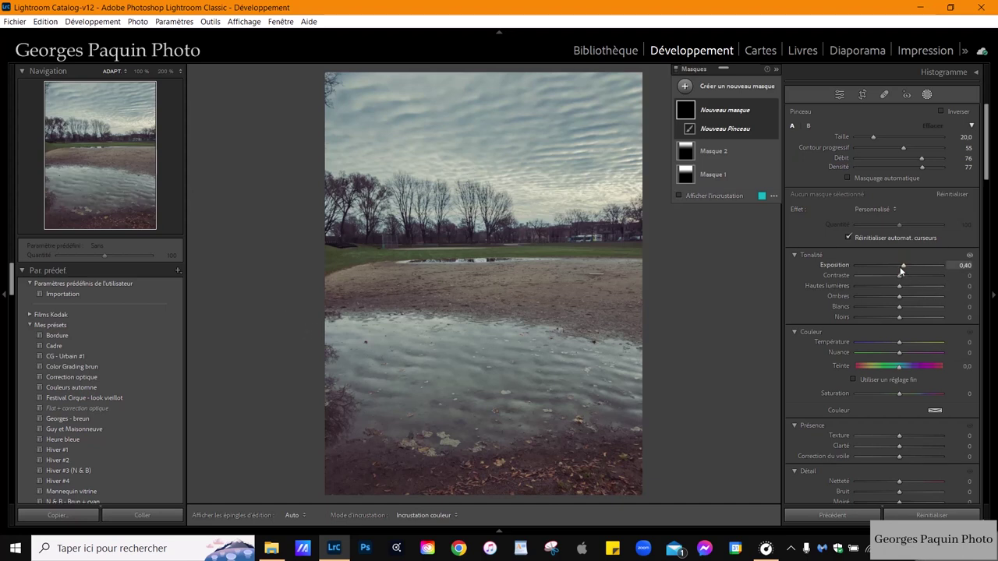
pyautogui.scroll(-1, 466, 173)
pyautogui.press('h')
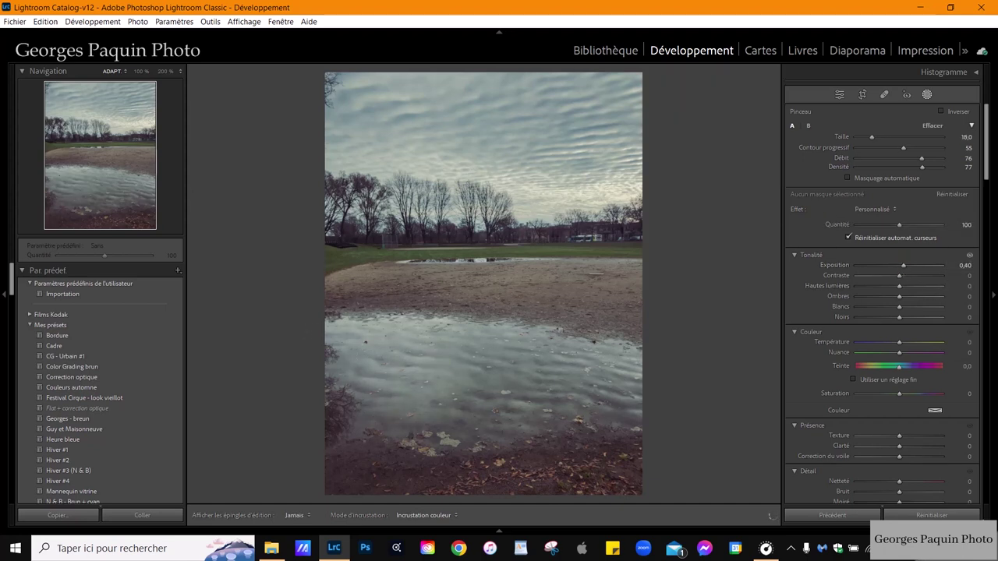
pyautogui.moveTo(577, 384); pyautogui.dragTo(613, 400)
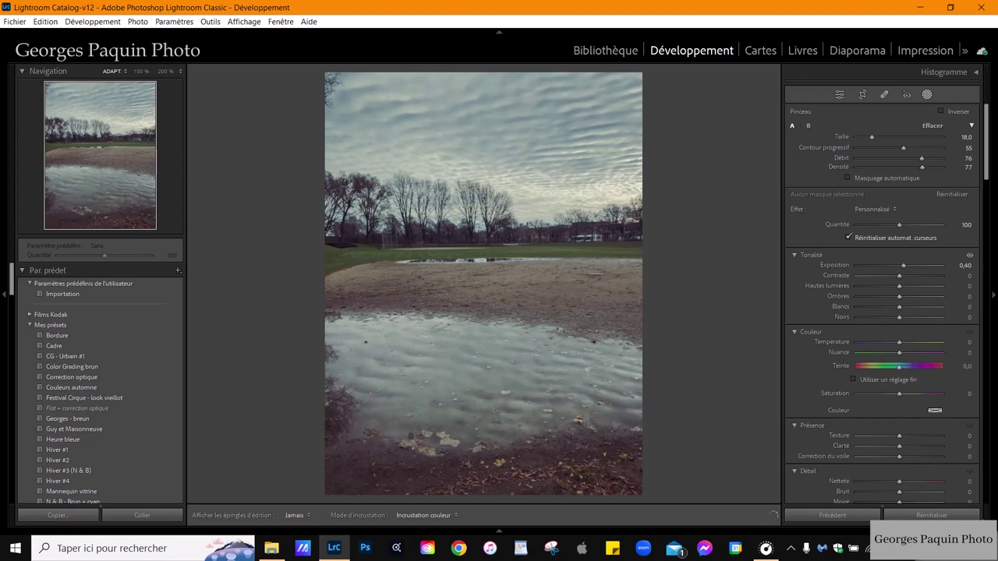
pyautogui.press('h')
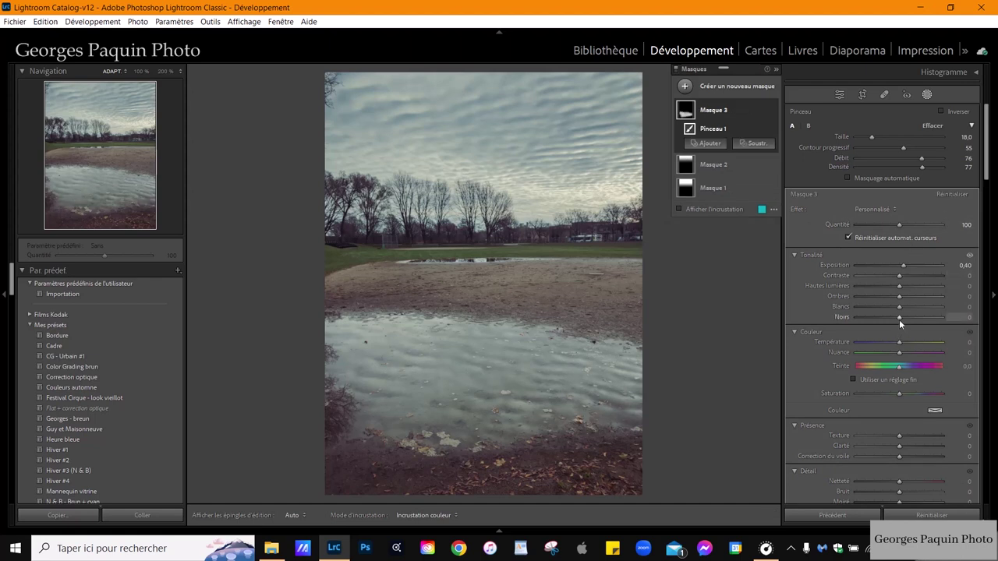
# Set the puddle brush to blacks -24, whites 20, contrast 22, clarity 18, and compare before/after.
pyautogui.moveTo(900, 318); pyautogui.dragTo(889, 324)
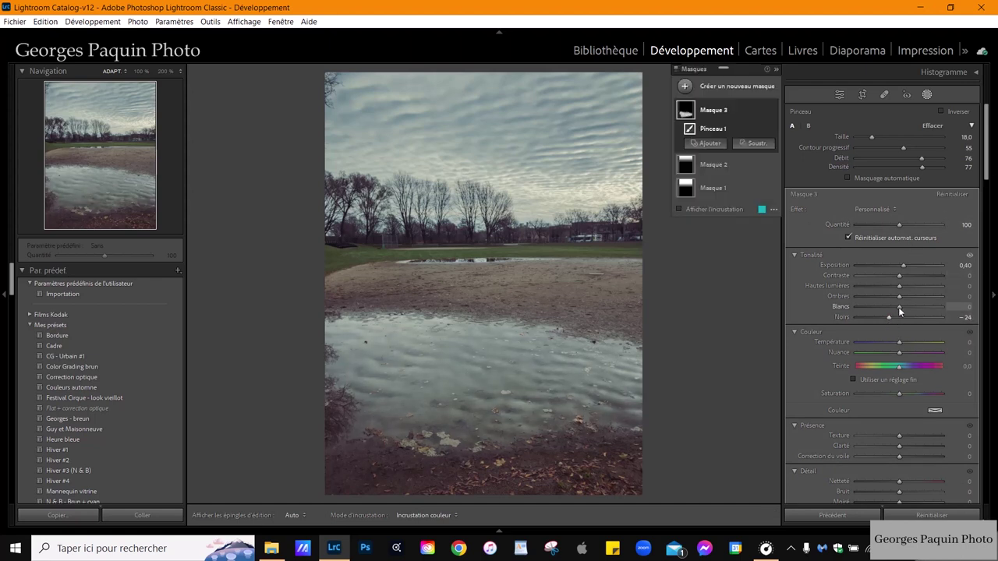
pyautogui.click(900, 309)
pyautogui.moveTo(899, 275); pyautogui.dragTo(903, 275)
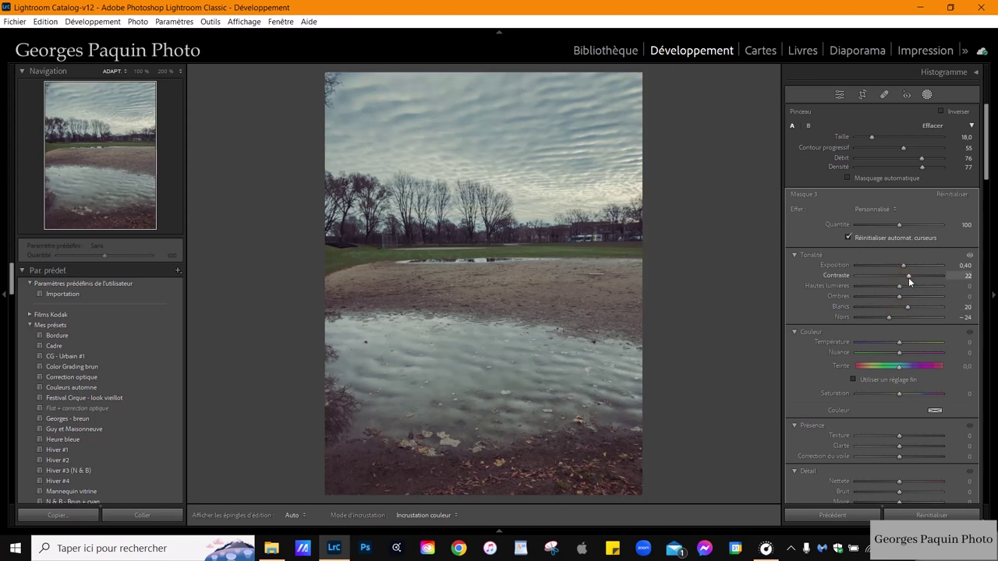
pyautogui.click(900, 446)
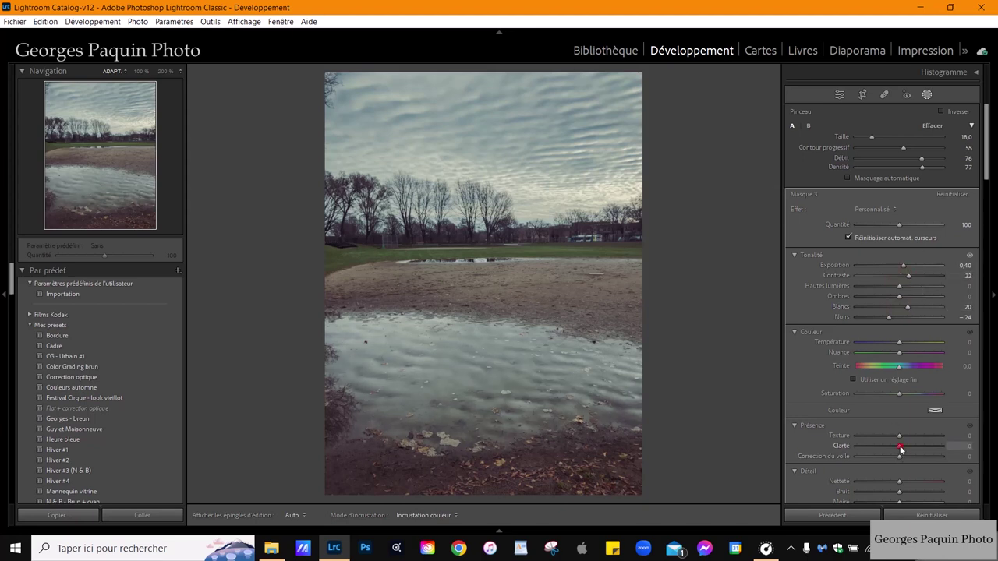
pyautogui.moveTo(907, 446); pyautogui.dragTo(908, 445)
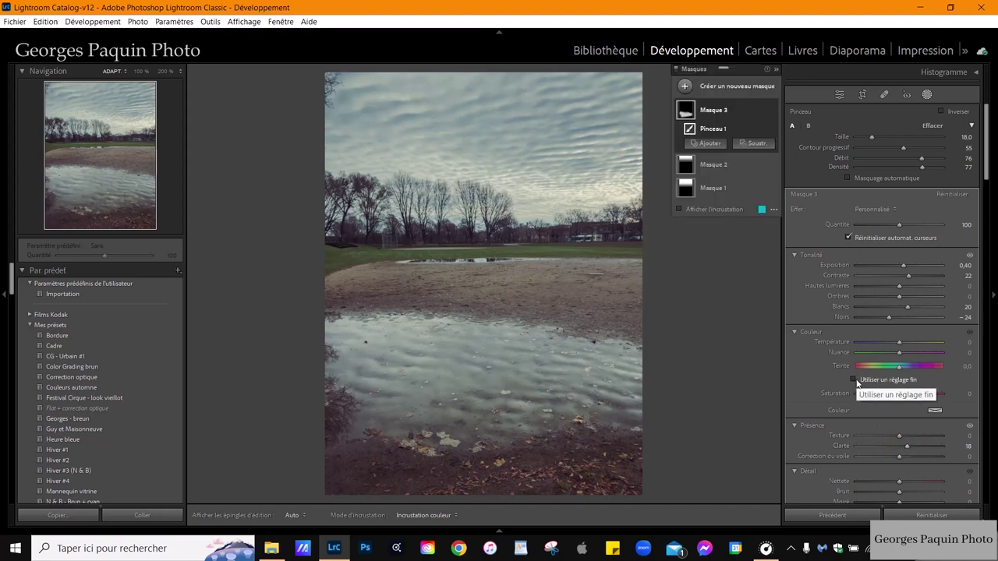
pyautogui.click(773, 109)
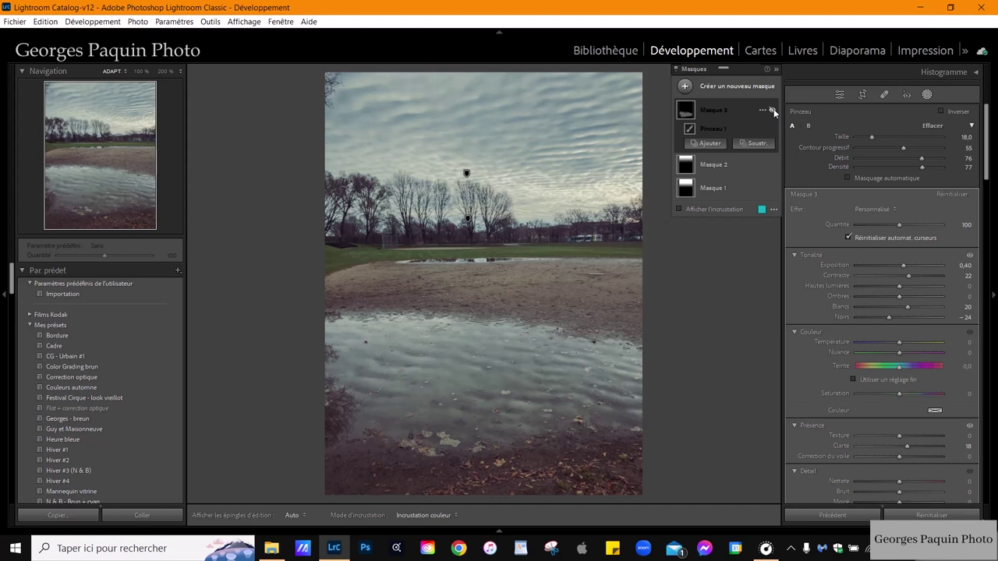
pyautogui.click(773, 110)
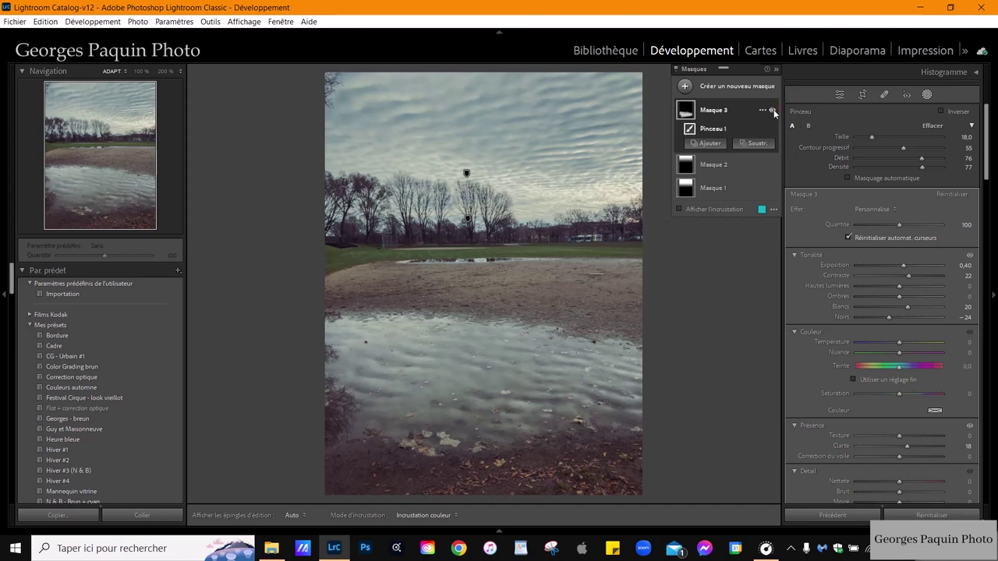
# Leave masking, zoom to 66.7% on the upper-left sky, and bring up Spot Removal.
pyautogui.click(839, 94)
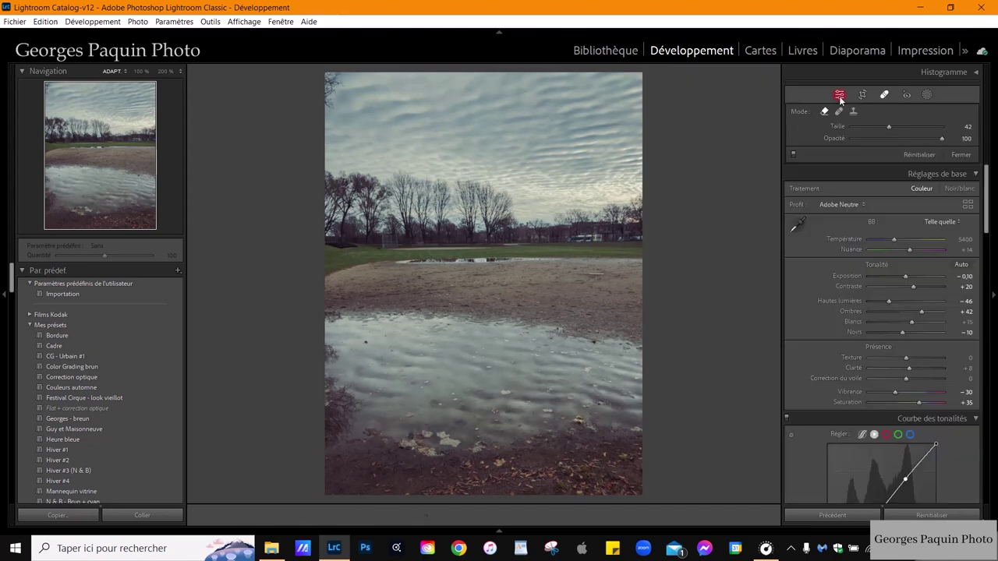
pyautogui.click(367, 92)
pyautogui.moveTo(363, 118); pyautogui.dragTo(470, 205)
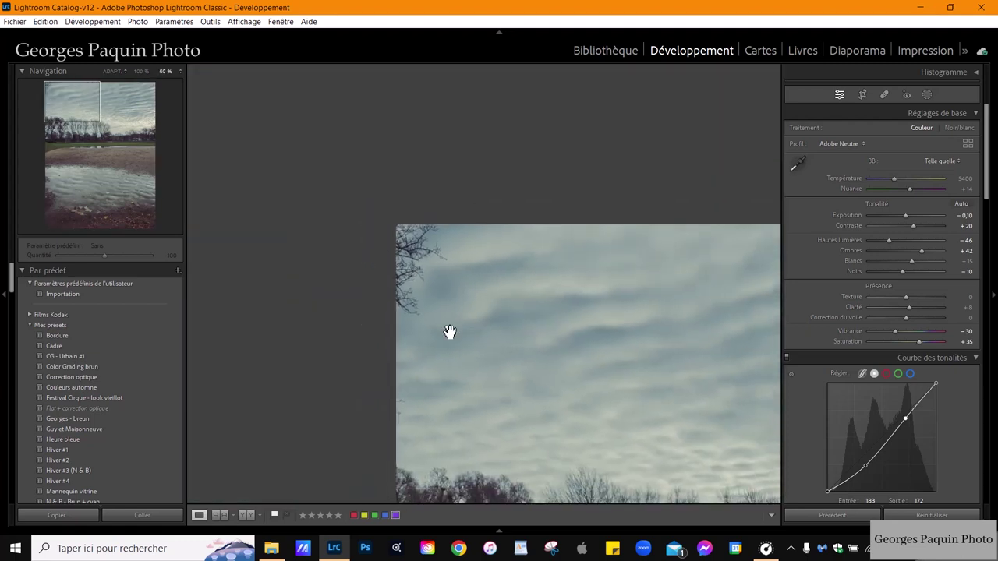
pyautogui.moveTo(450, 332); pyautogui.dragTo(419, 276)
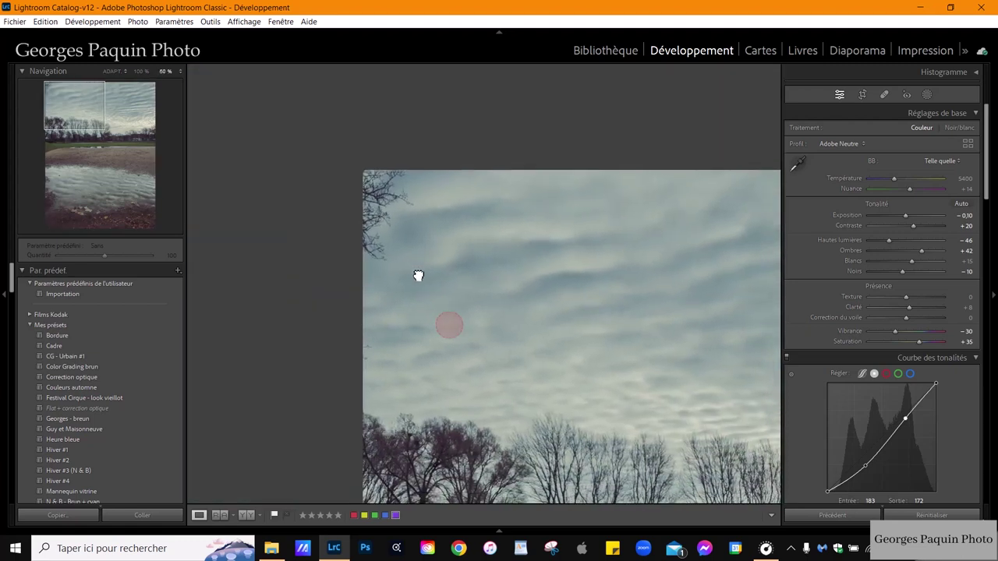
pyautogui.hotkey('ctrl', '=')
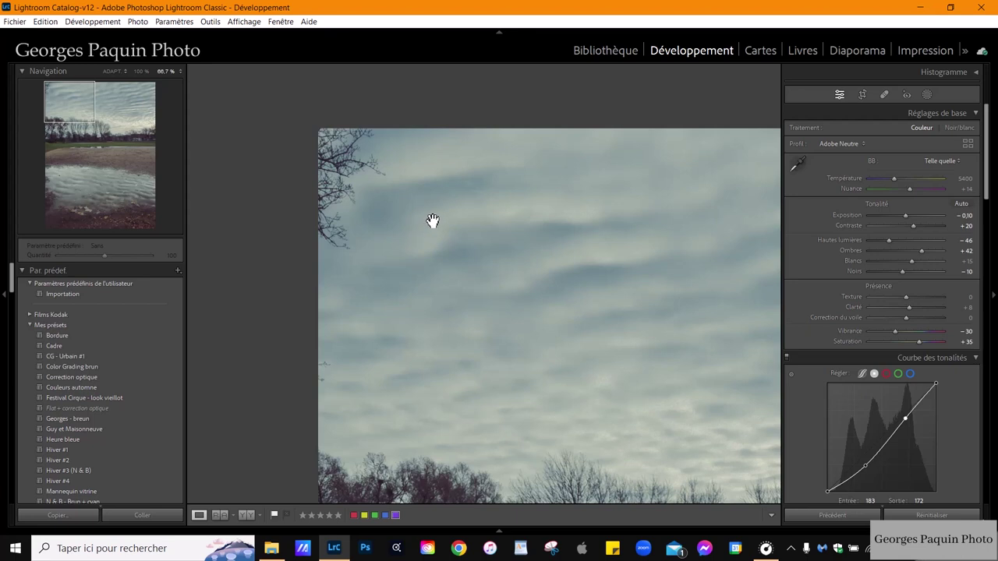
pyautogui.click(885, 96)
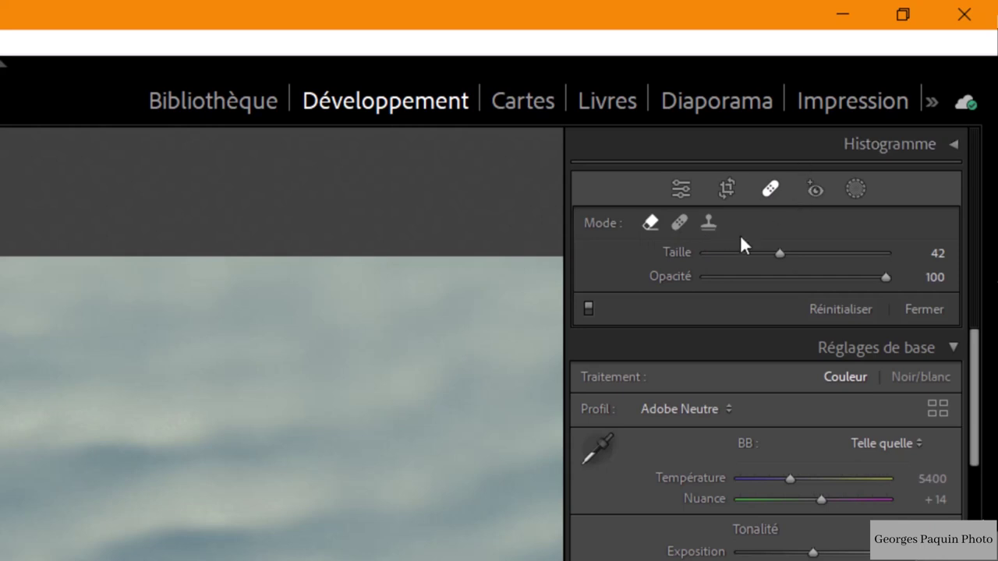
# Try the Clone and Heal modes, then settle on content-aware Remove mode.
pyautogui.click(710, 223)
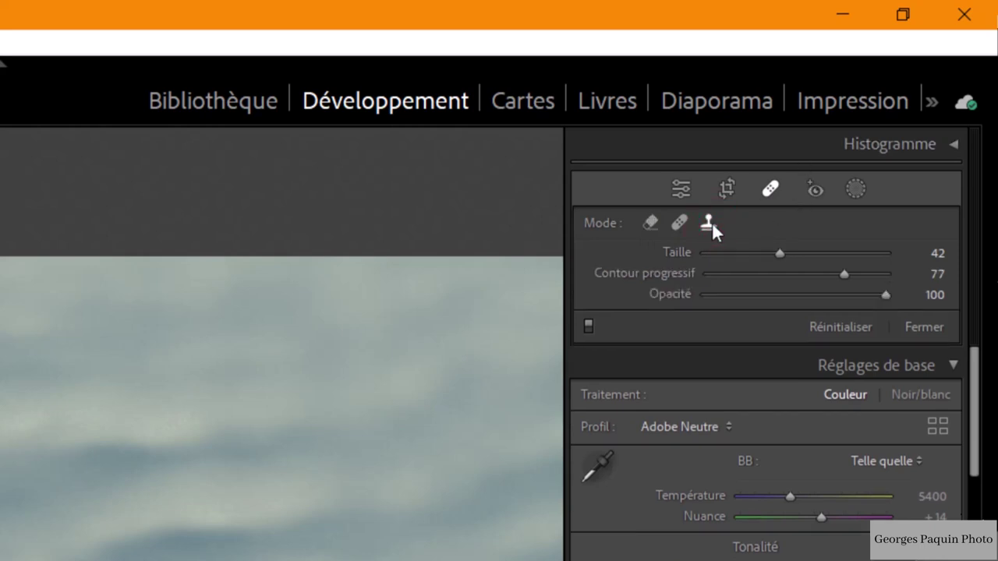
pyautogui.click(679, 224)
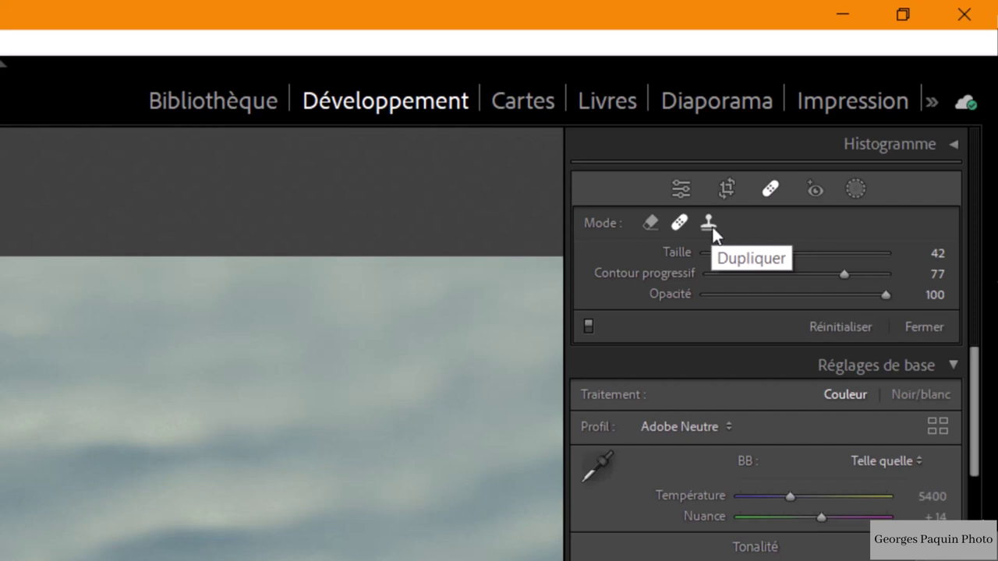
pyautogui.click(650, 224)
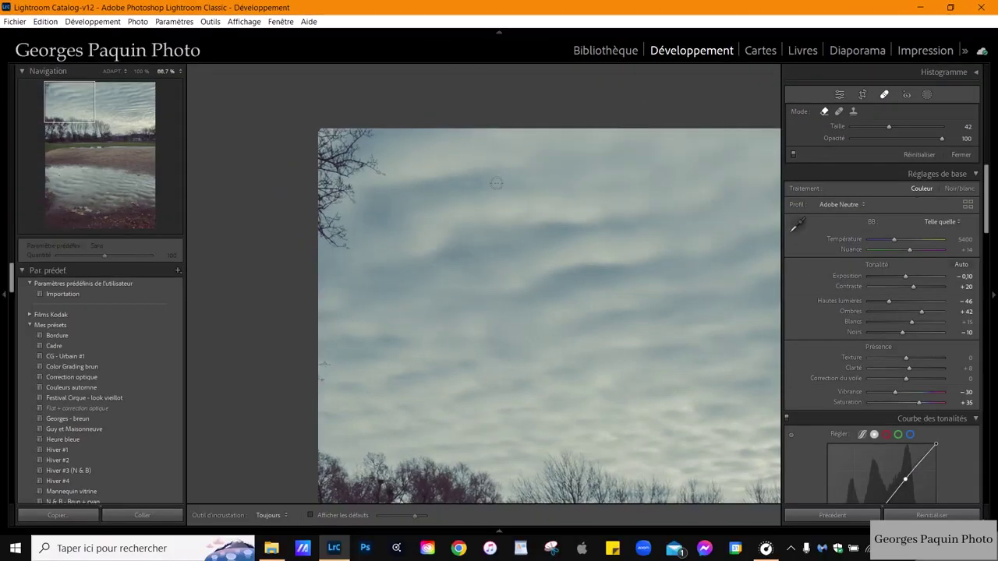
# Remove the upper-left tree branches with a size-80 content-aware stroke, refreshing the fill.
pyautogui.scroll(5, 496, 184)
pyautogui.scroll(1, 496, 184)
pyautogui.click(379, 167)
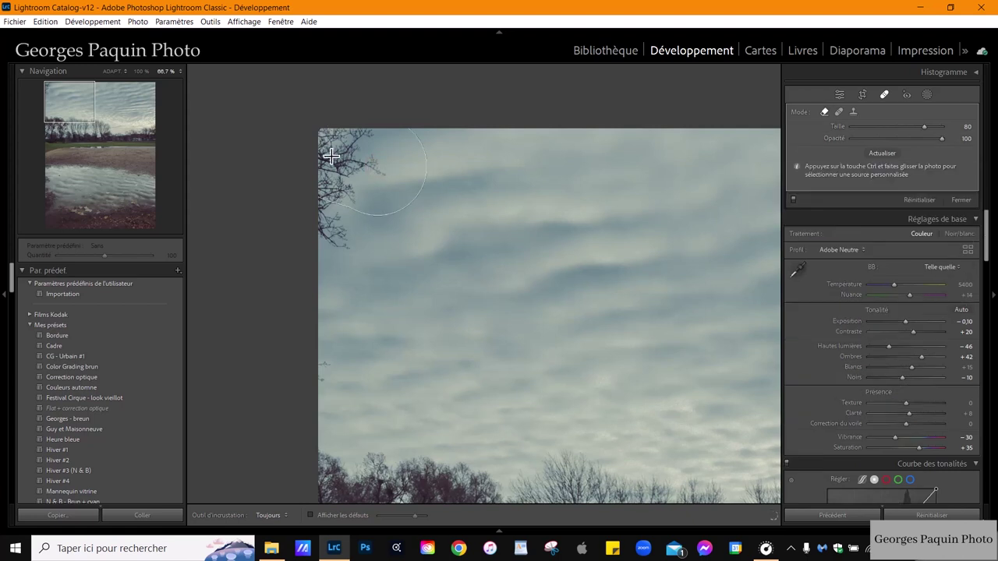
pyautogui.moveTo(325, 198)
pyautogui.mouseDown()
pyautogui.moveTo(341, 240)
pyautogui.moveTo(345, 196)
pyautogui.mouseUp()
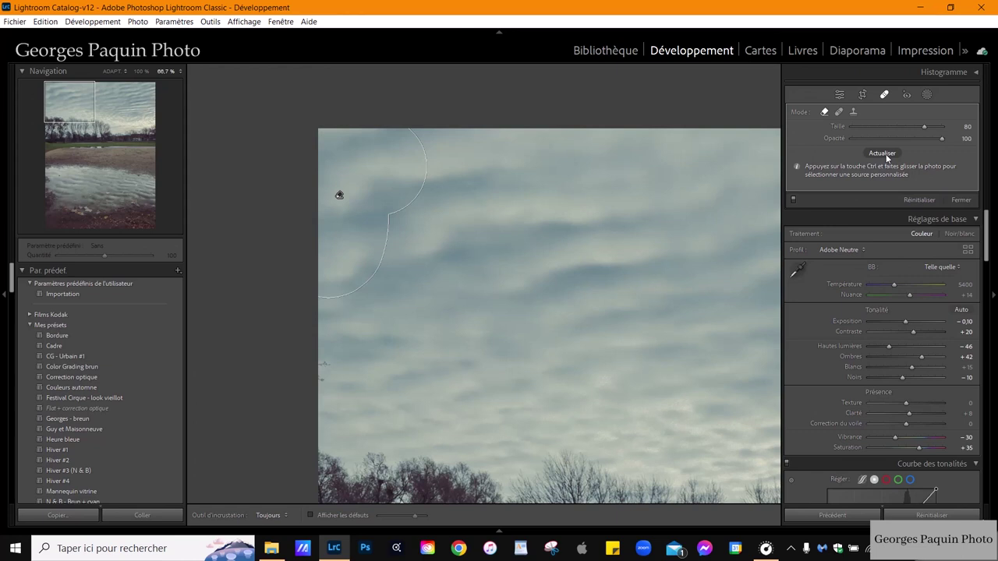
pyautogui.click(885, 156)
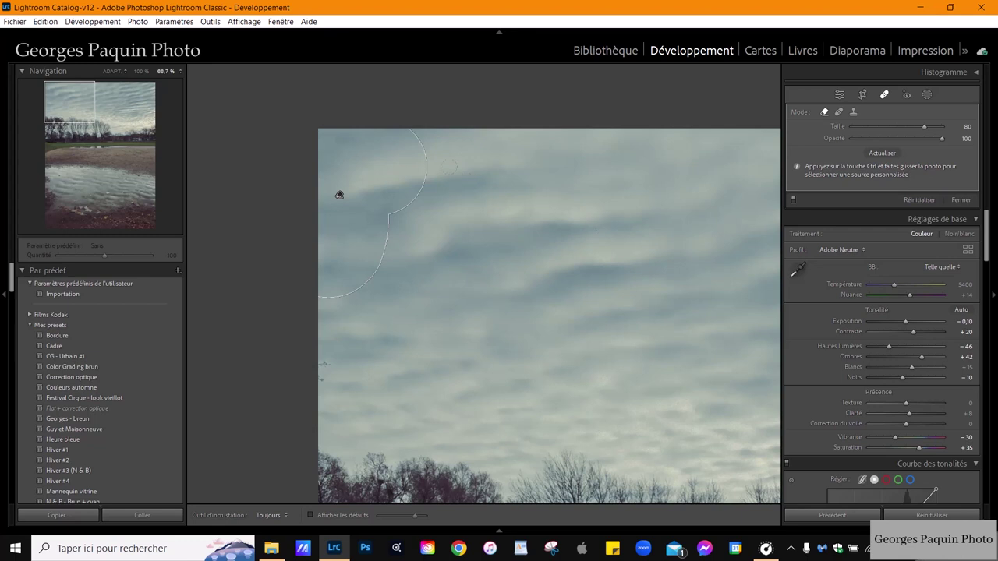
pyautogui.hotkey('ctrl', 'z')
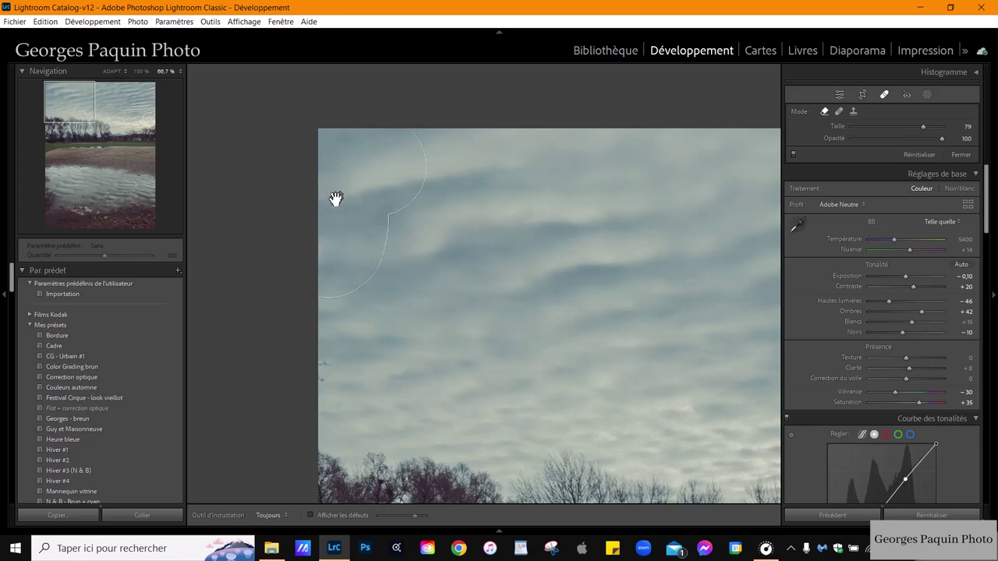
# Shrink the brush to 76 and remove the small dark spot on the sky's left edge.
pyautogui.click(337, 201)
pyautogui.hotkey('ctrl', 'z')
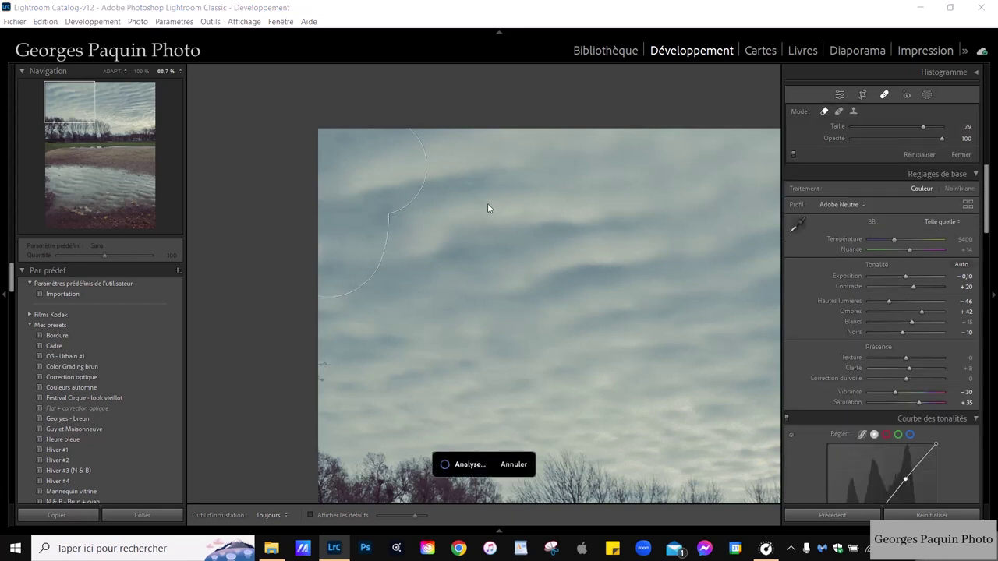
pyautogui.hotkey('ctrl', 'y')
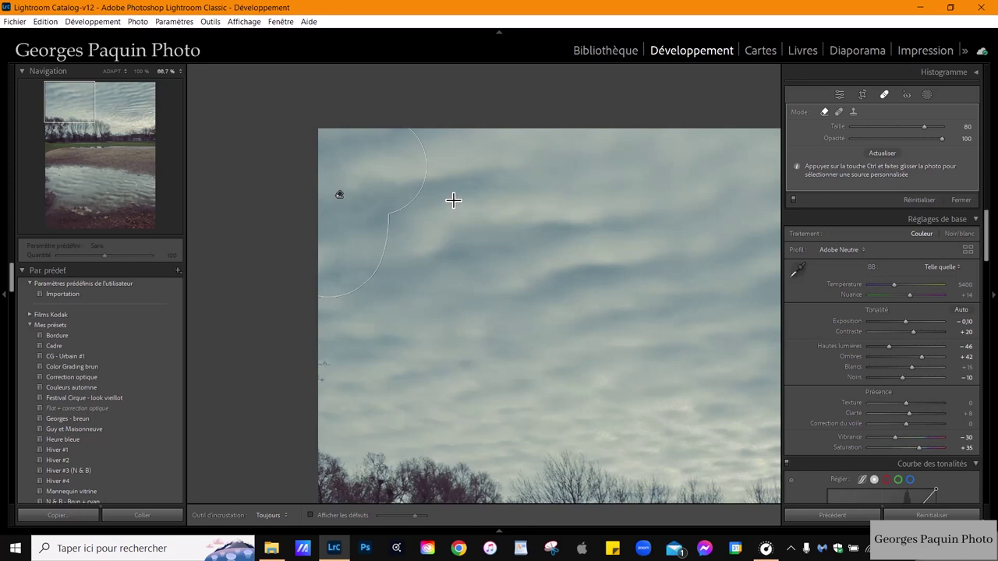
pyautogui.moveTo(447, 196); pyautogui.dragTo(665, 320)
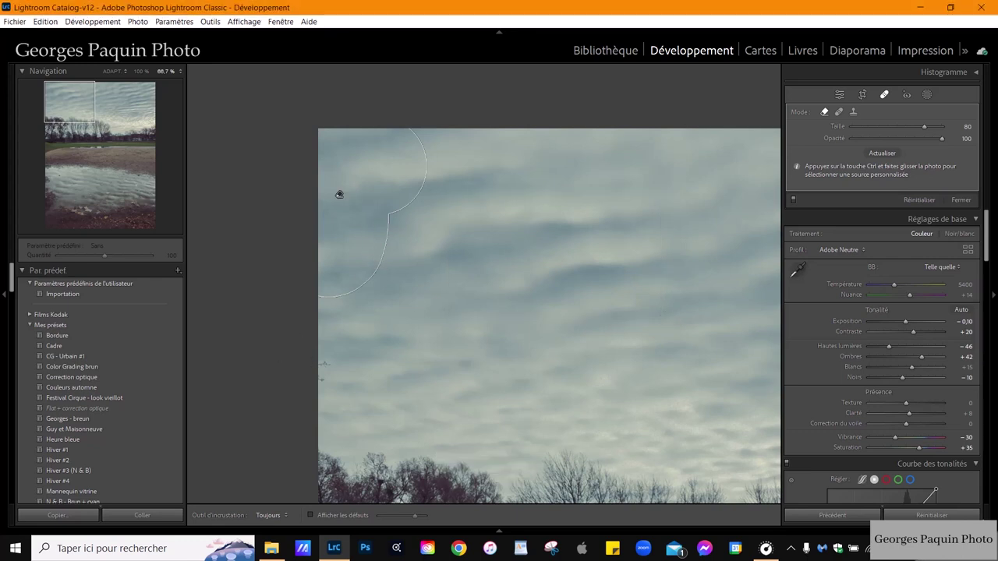
pyautogui.press('Delete')
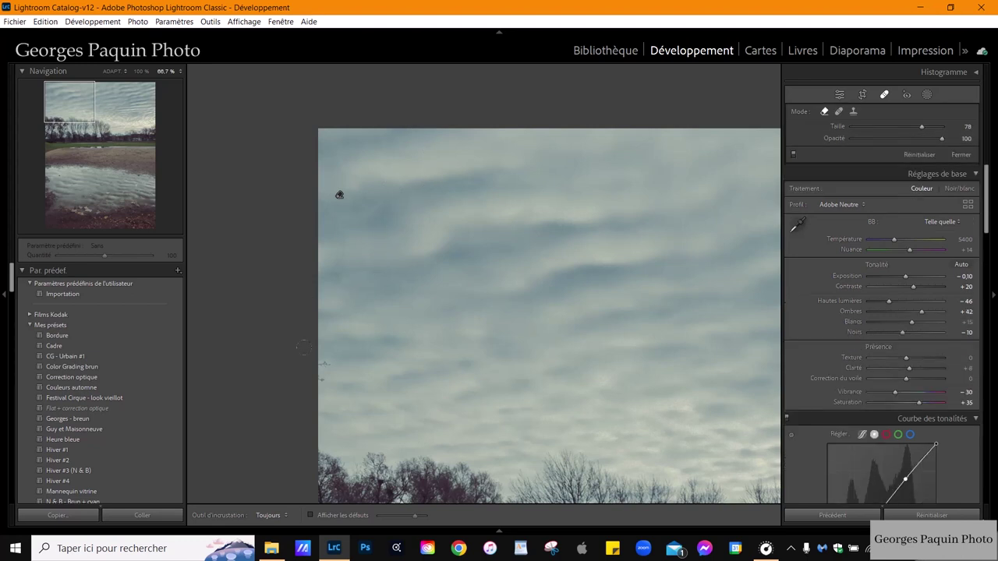
pyautogui.scroll(-3, 327, 371)
pyautogui.click(330, 364)
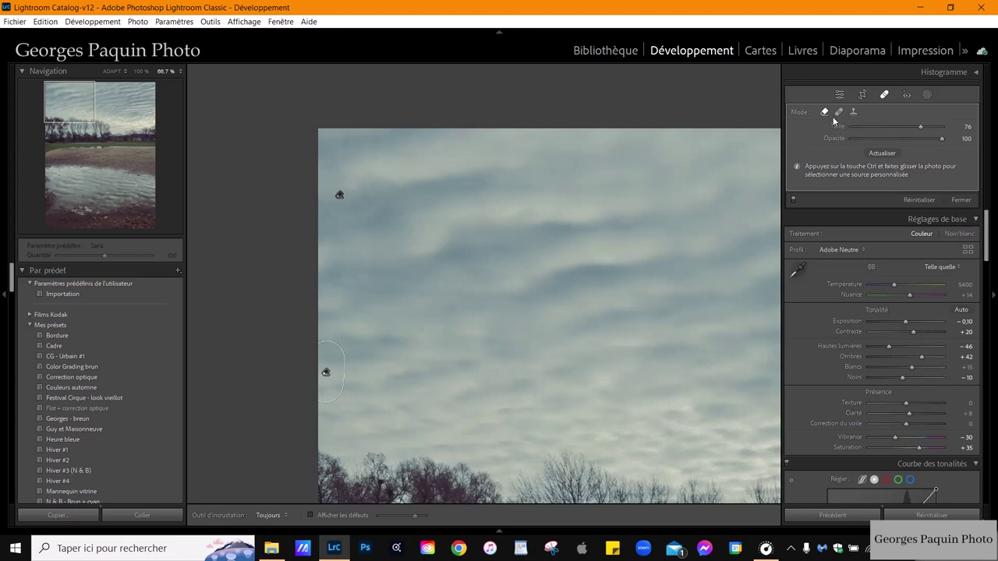
# Close Spot Removal and crop the photo to 4 x 5, nudging it up in the frame.
pyautogui.click(962, 201)
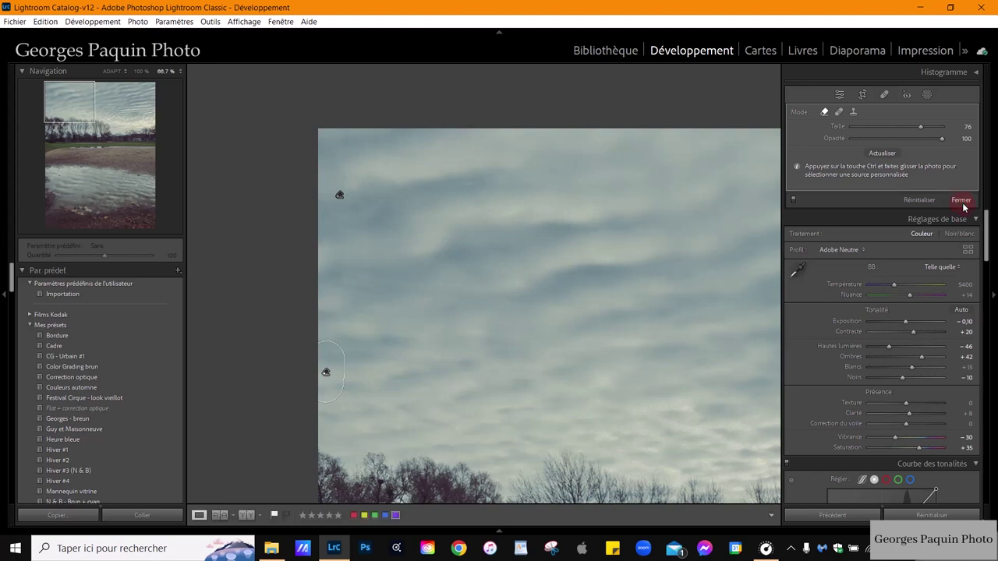
pyautogui.click(521, 297)
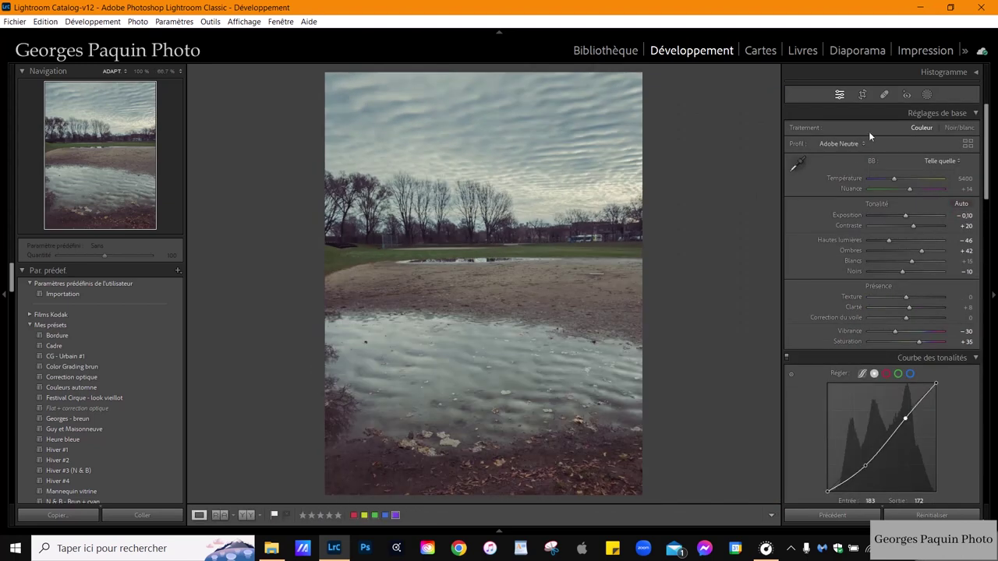
pyautogui.click(862, 95)
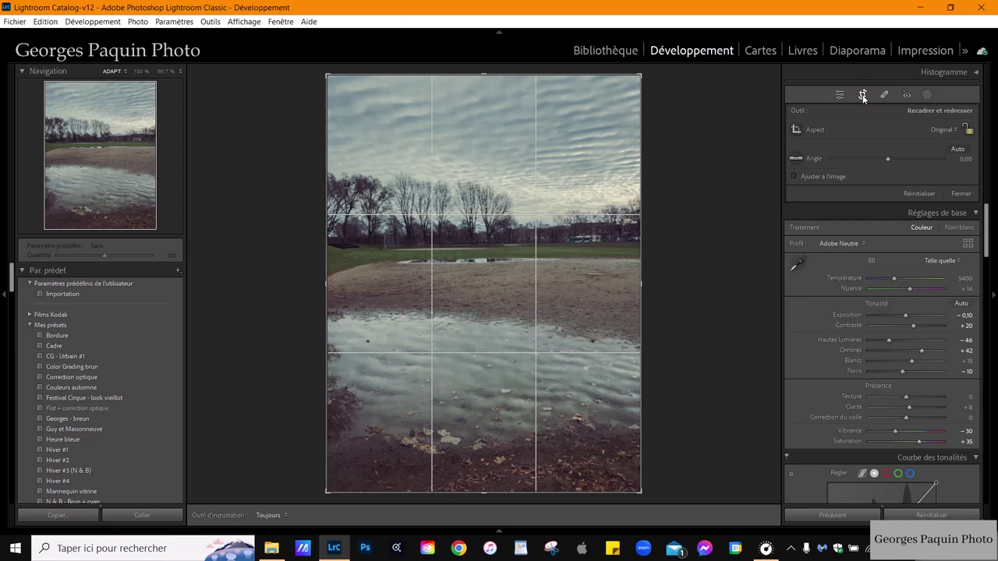
pyautogui.click(958, 130)
pyautogui.click(863, 199)
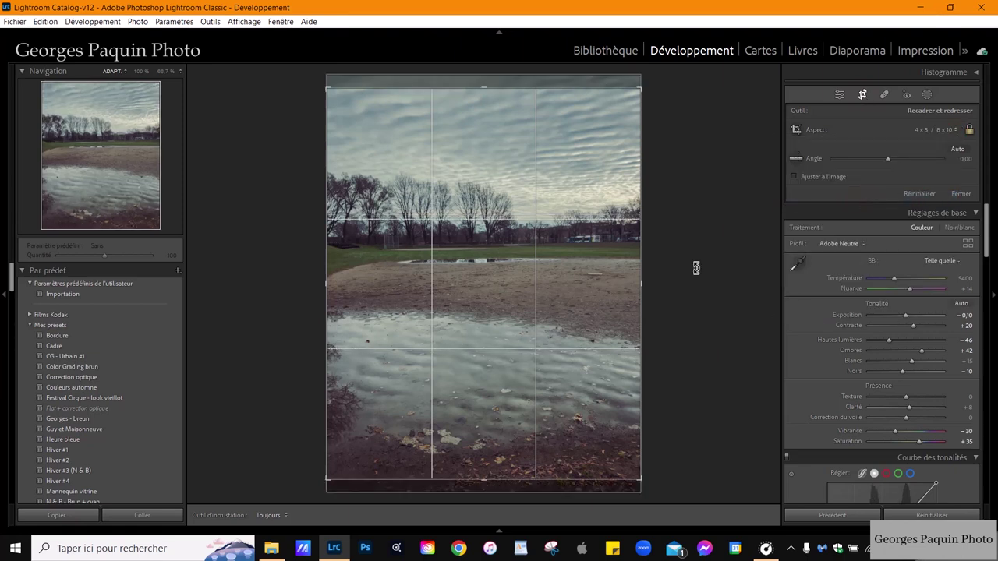
pyautogui.moveTo(553, 285); pyautogui.dragTo(553, 277)
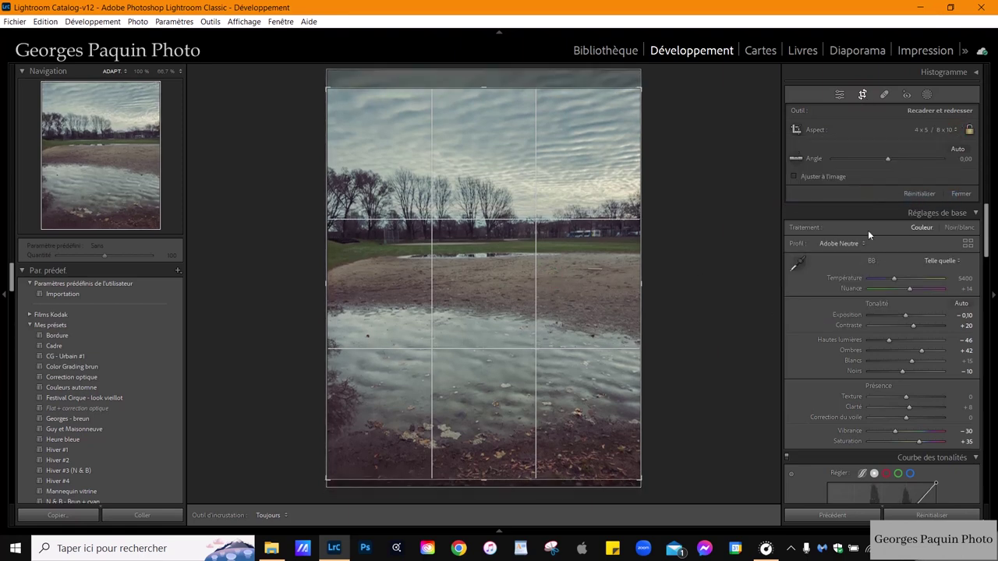
pyautogui.click(962, 195)
# Add a Paint Overlay post-crop vignette: amount −15, midpoint 60, roundness −30, feather 70.
pyautogui.scroll(-5, 842, 306)
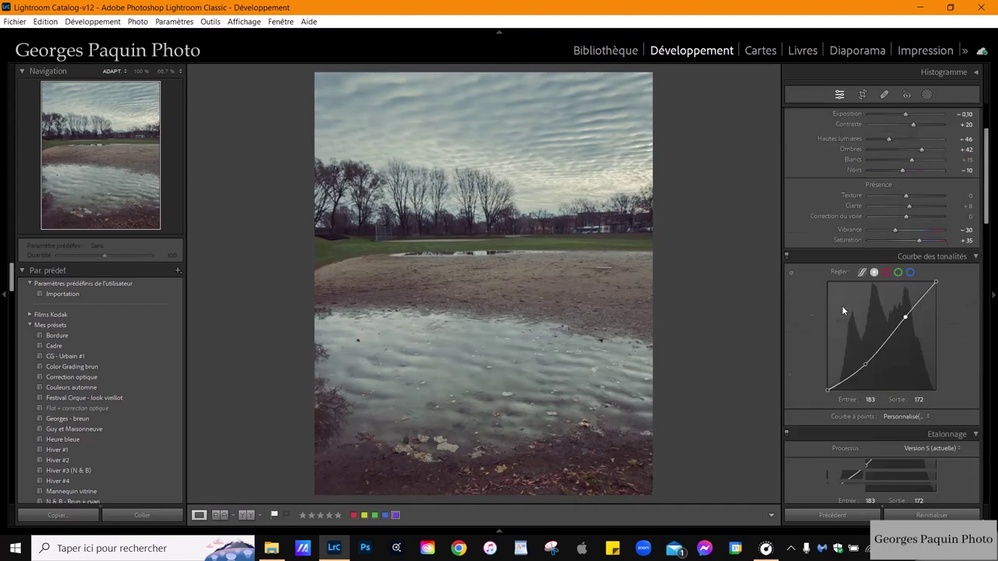
pyautogui.scroll(-5, 843, 311)
pyautogui.scroll(-5, 842, 308)
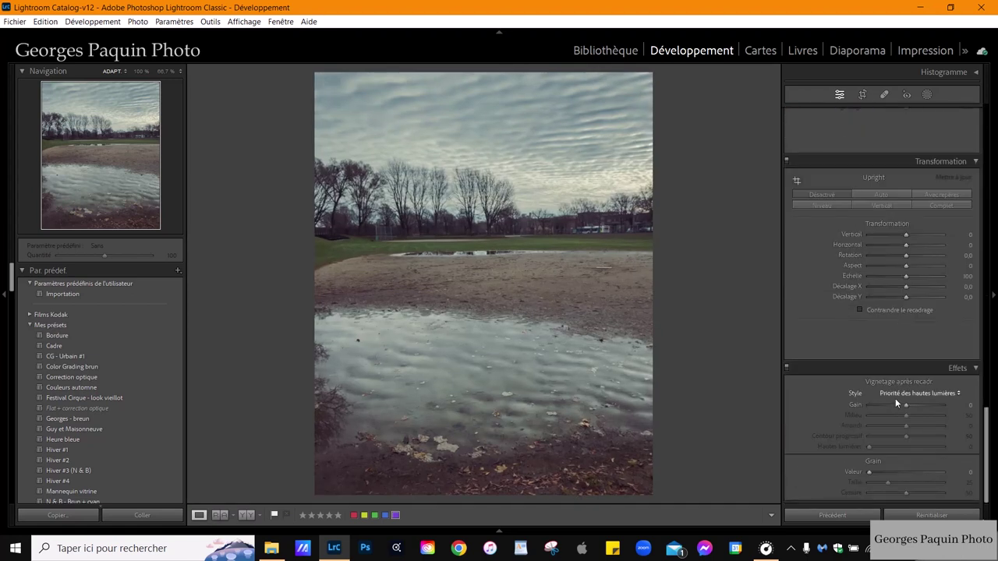
pyautogui.moveTo(906, 406); pyautogui.dragTo(901, 407)
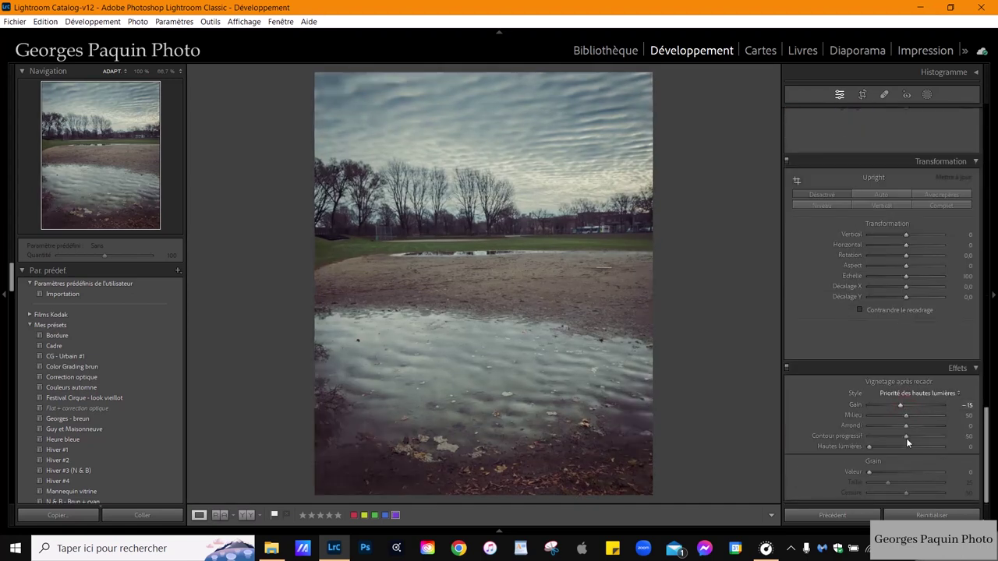
pyautogui.scroll(-6, 905, 425)
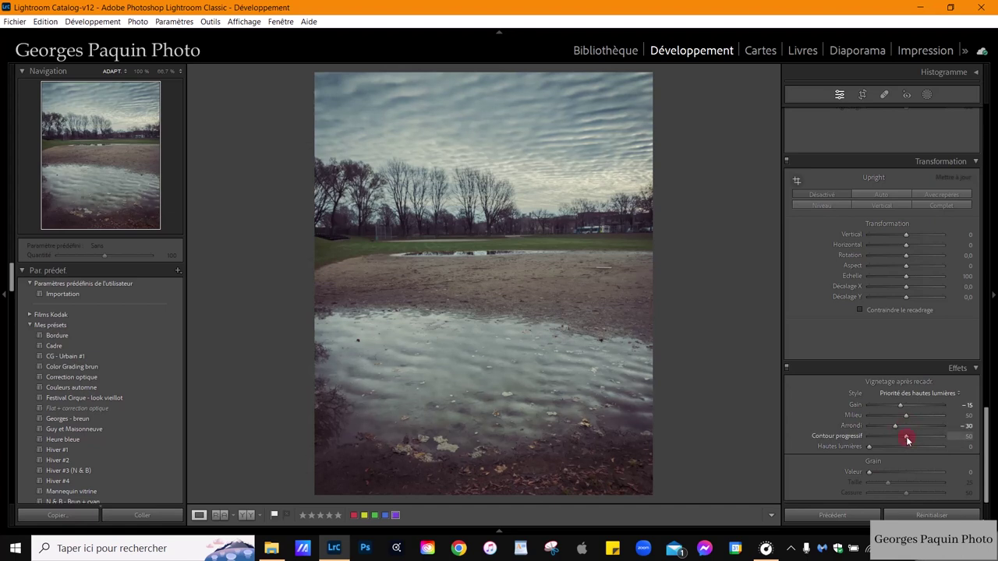
pyautogui.scroll(4, 907, 438)
pyautogui.scroll(2, 909, 418)
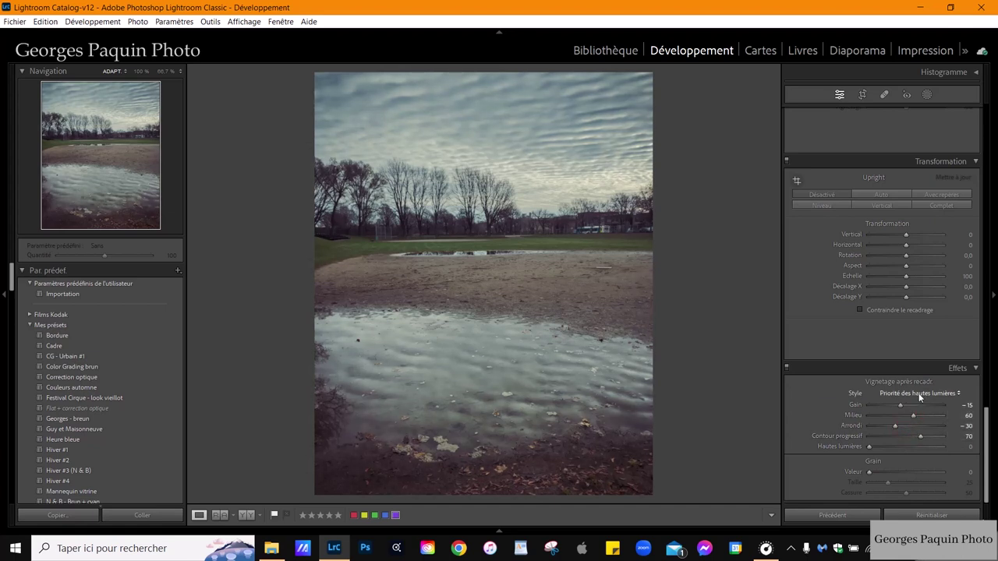
pyautogui.click(920, 396)
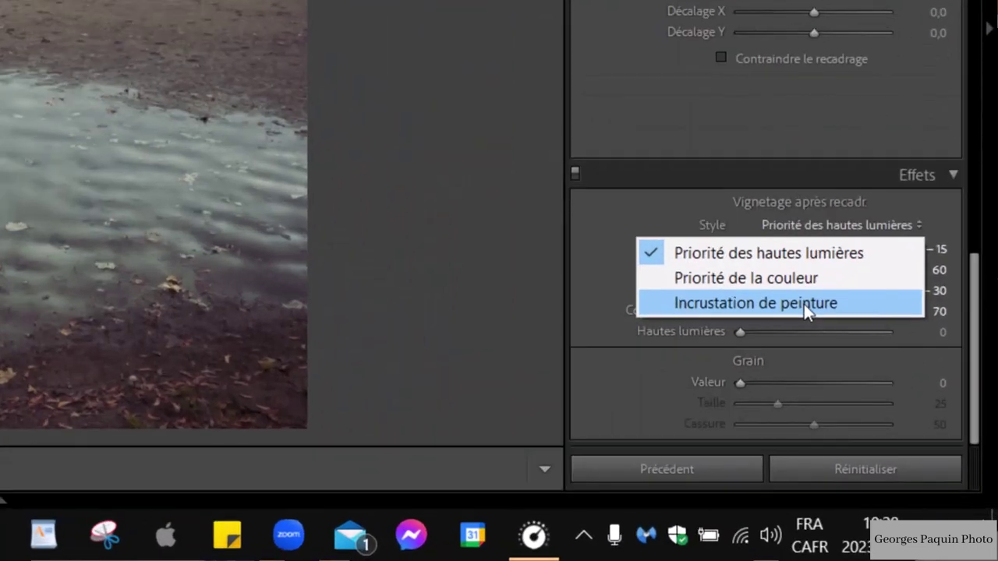
pyautogui.click(804, 304)
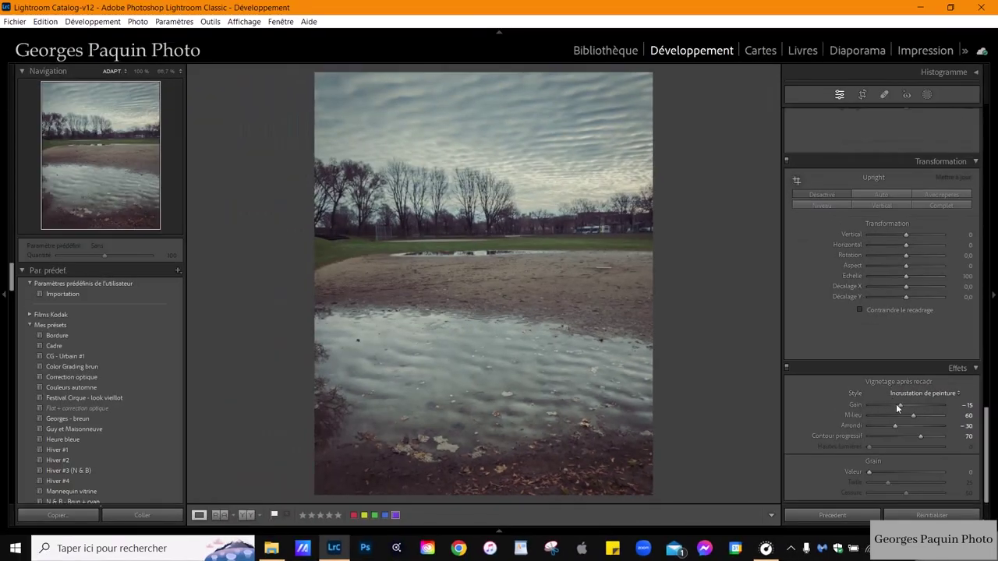